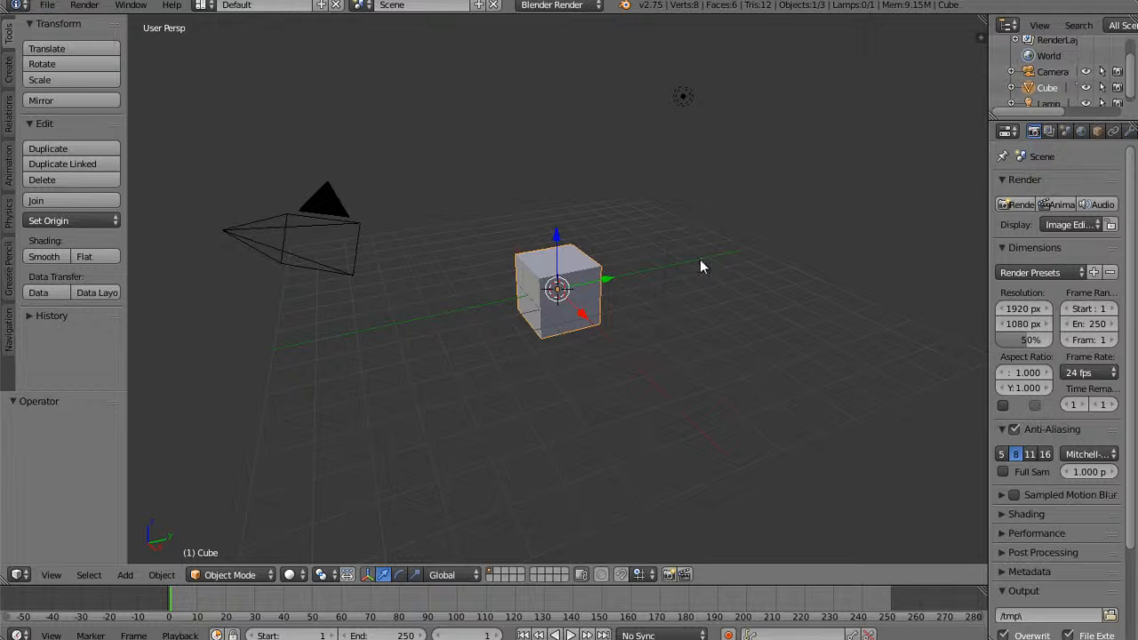
Start the Screencast Keys display from the 3D view's properties region, review its settings, and hide the region
middle_drag(609, 335, 574, 311)
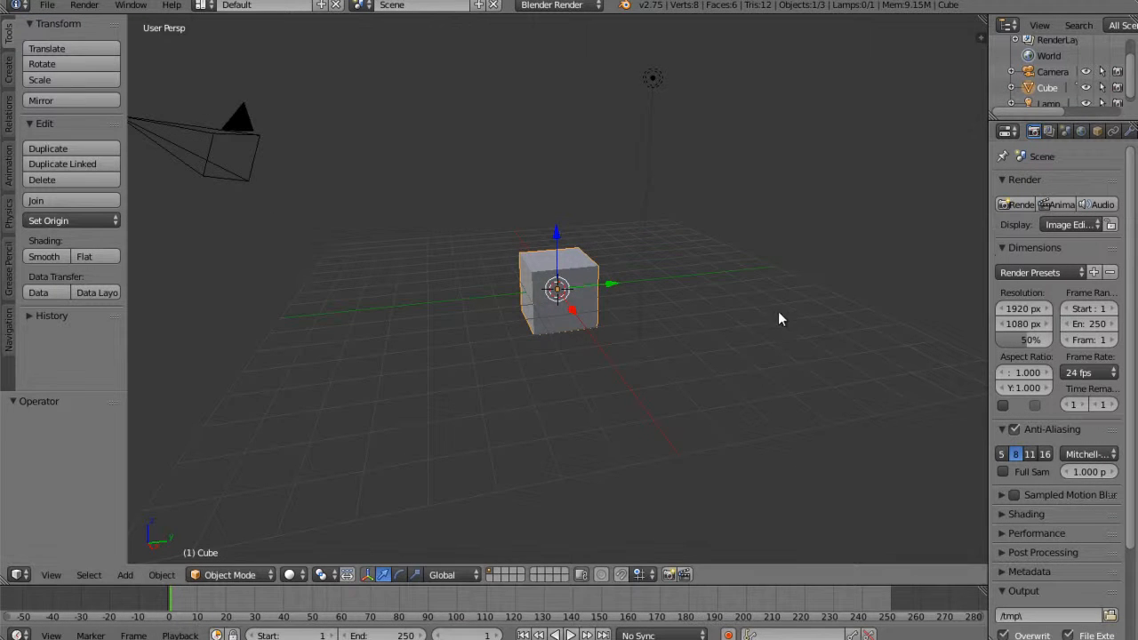
key(n)
scroll(917, 382, down, 8)
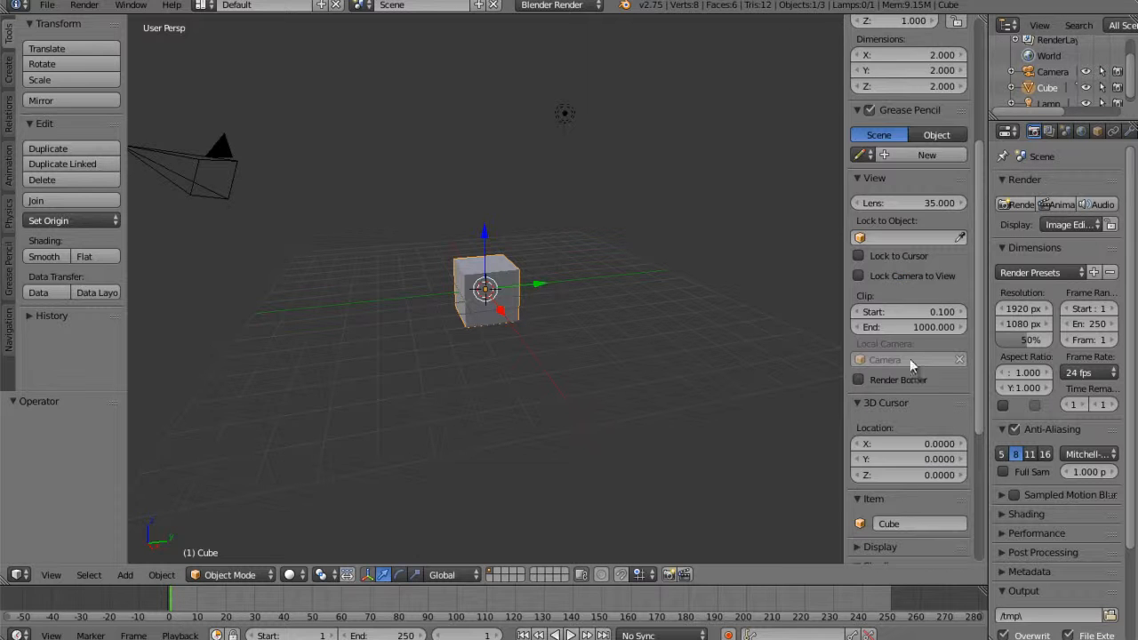
scroll(889, 427, down, 2)
click(929, 550)
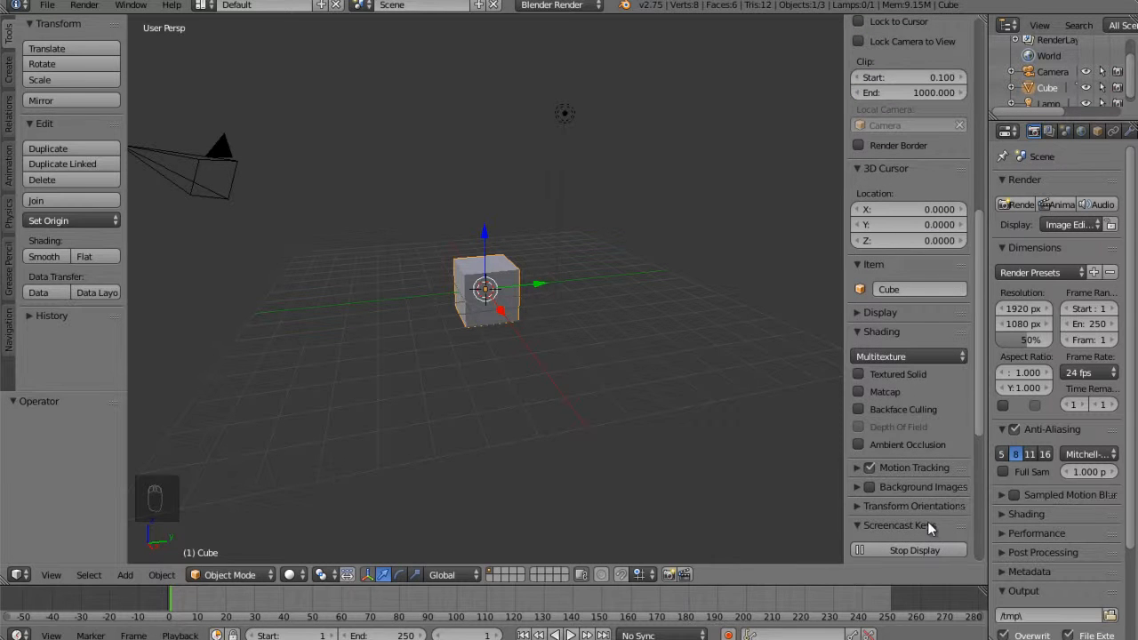
scroll(861, 372, down, 7)
scroll(901, 356, up, 5)
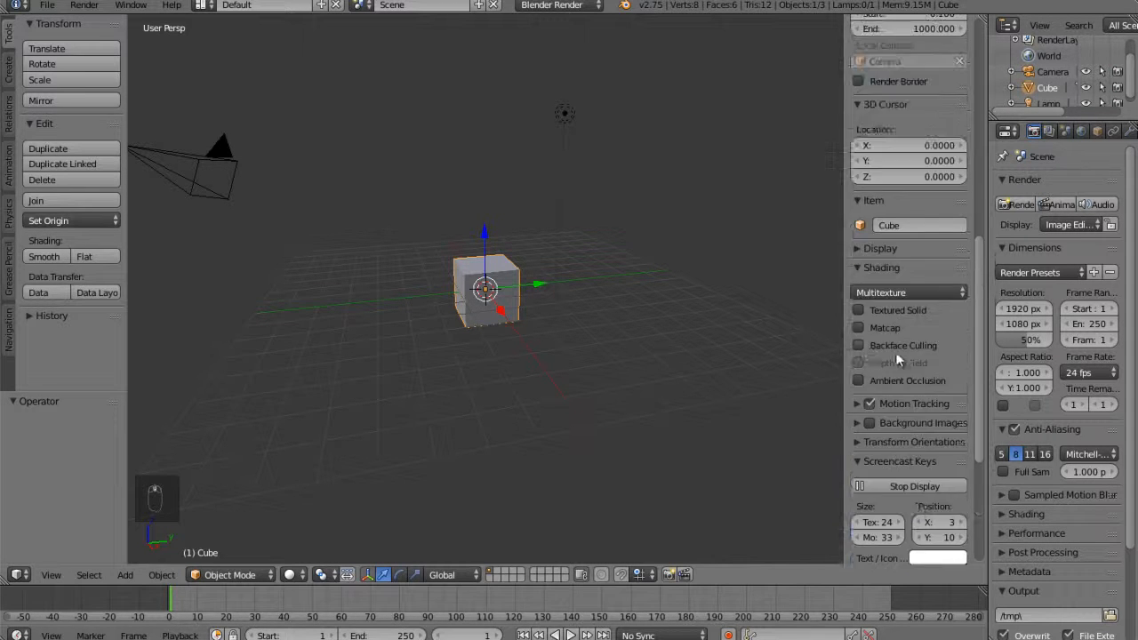
scroll(902, 432, down, 6)
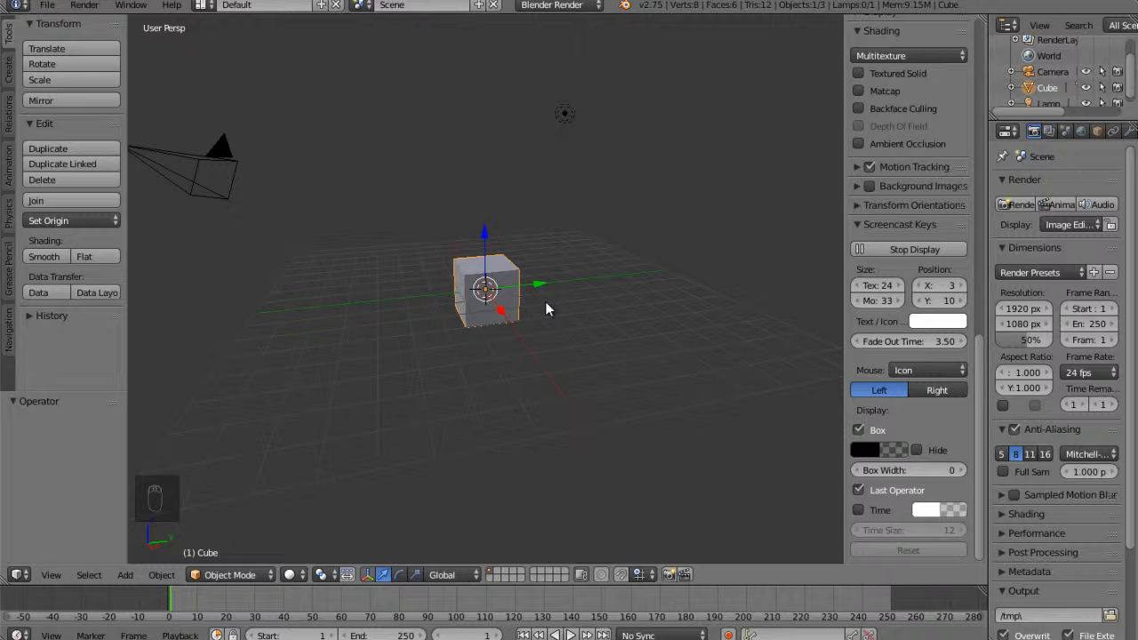
key(n)
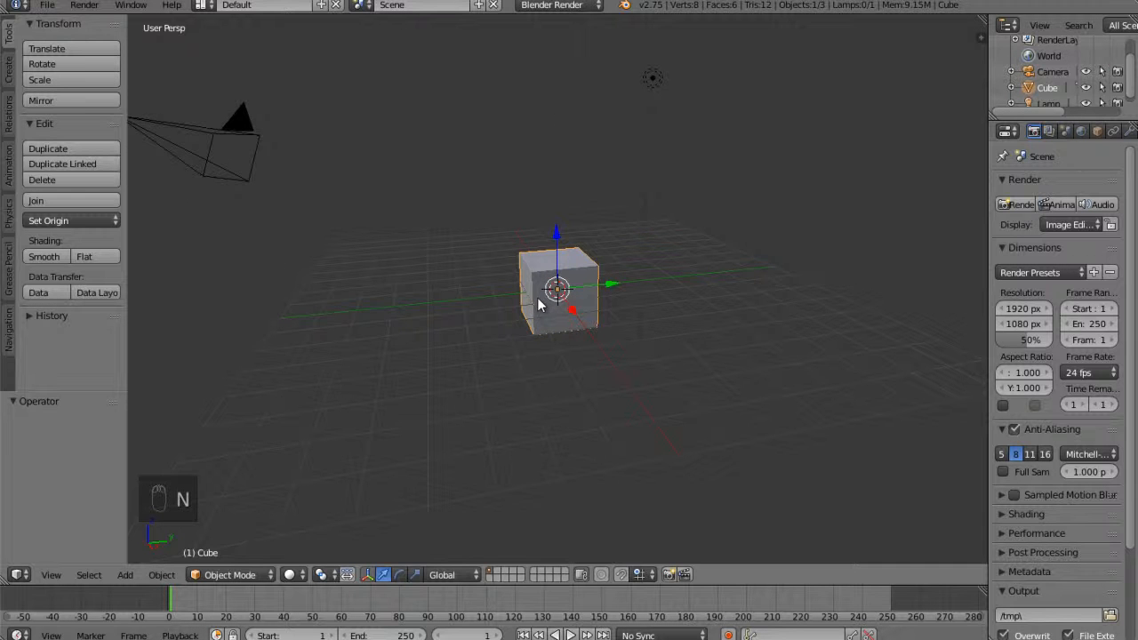
key(n)
key(n)
key(n)
key(n)
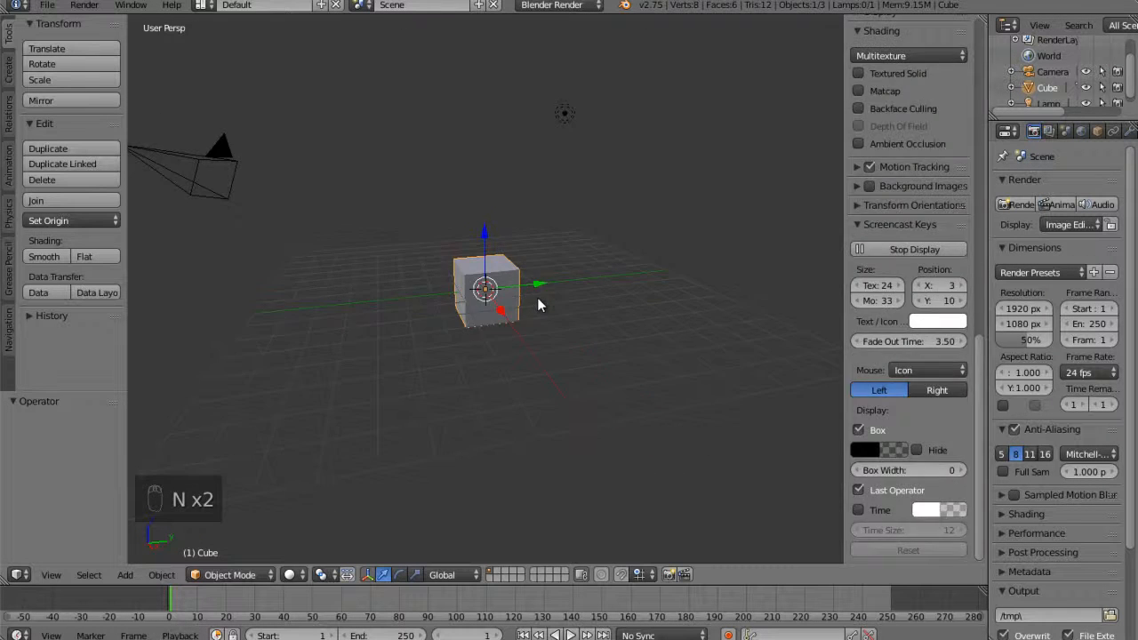
key(n)
key(n)
key(n)
key(n)
key(n)
key(n)
key(n)
key(n)
key(n)
key(n)
key(n)
key(n)
key(n)
key(n)
key(n)
key(n)
key(n)
key(n)
key(n)
key(n)
key(n)
key(n)
key(n)
key(n)
key(n)
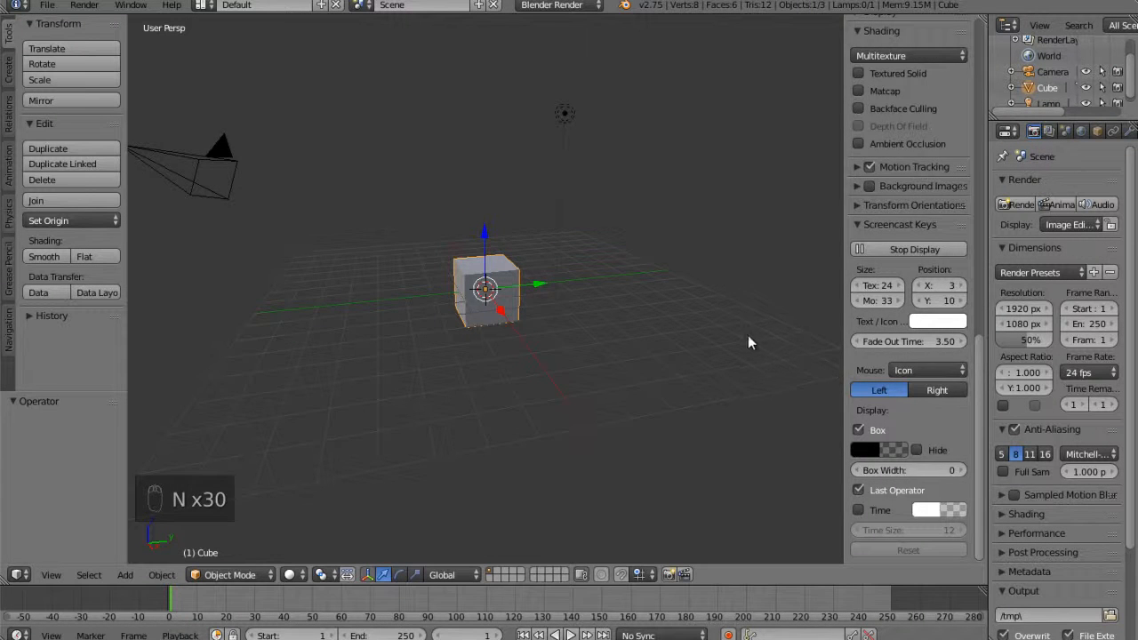
key(n)
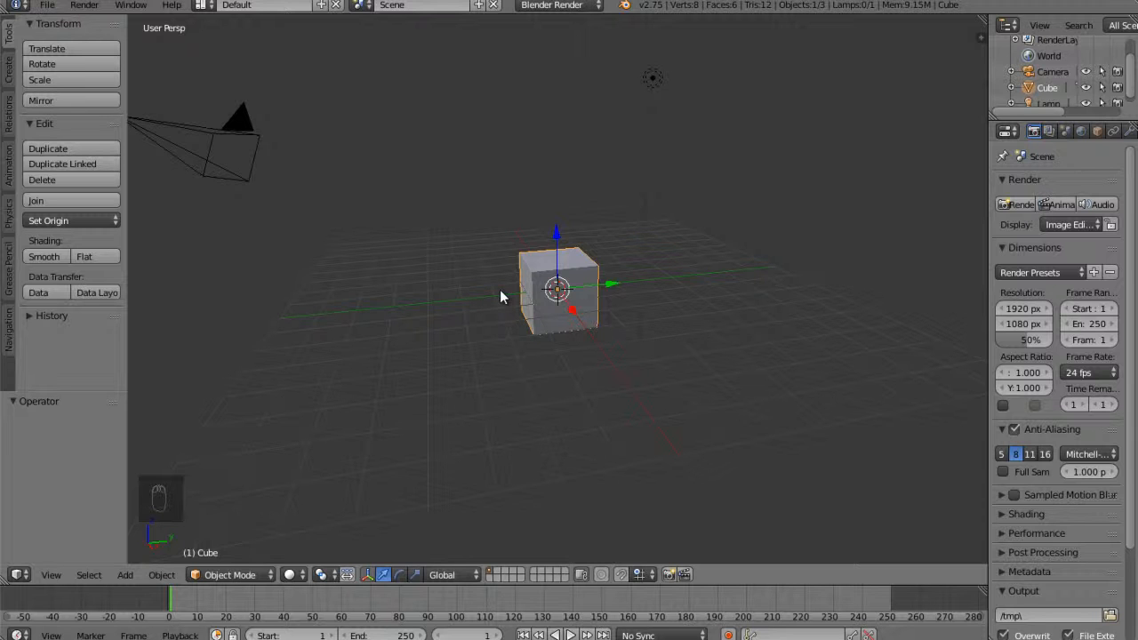
Delete the default cube from the scene
key(Delete)
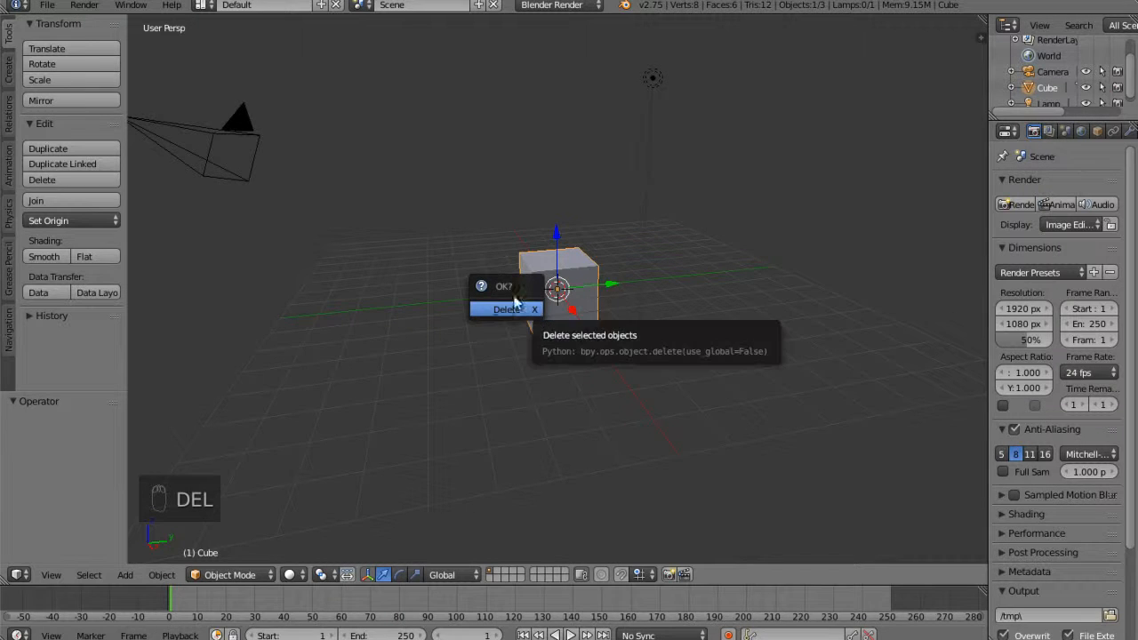
click(506, 310)
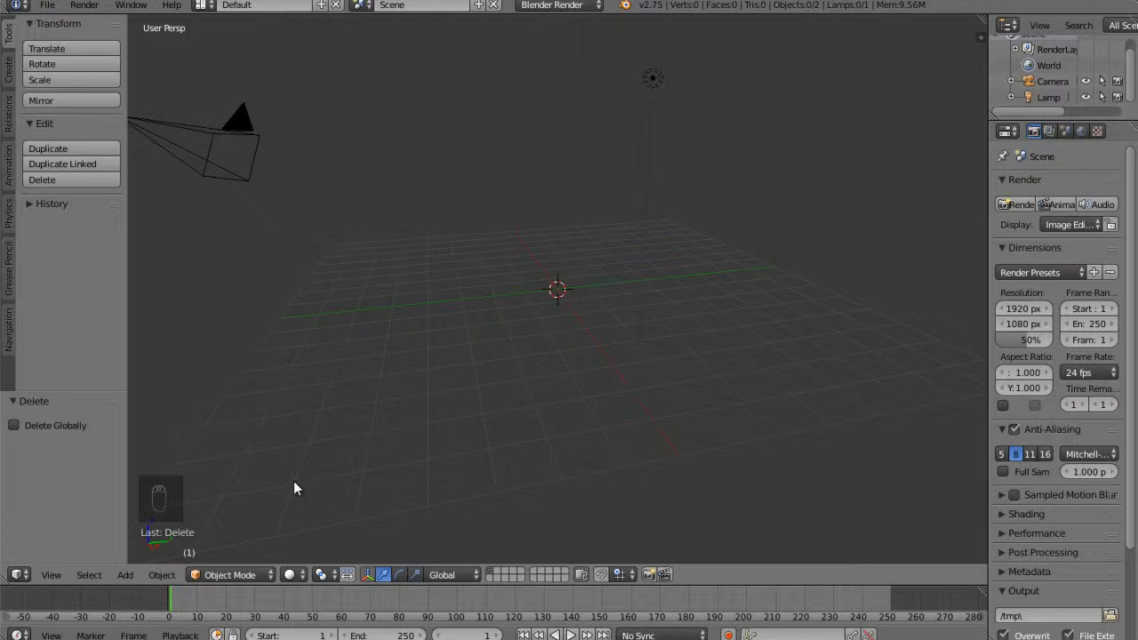
key(shift+s)
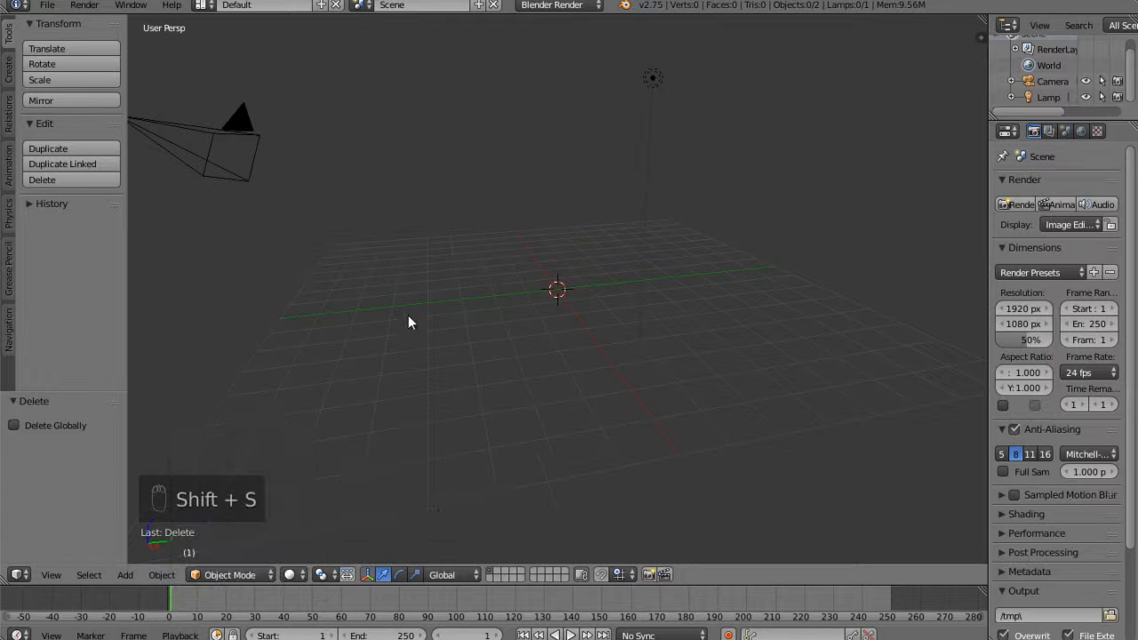
Add a plane mesh at the scene's centre and scale it up about 8.18 times as a floor
key(shift+a)
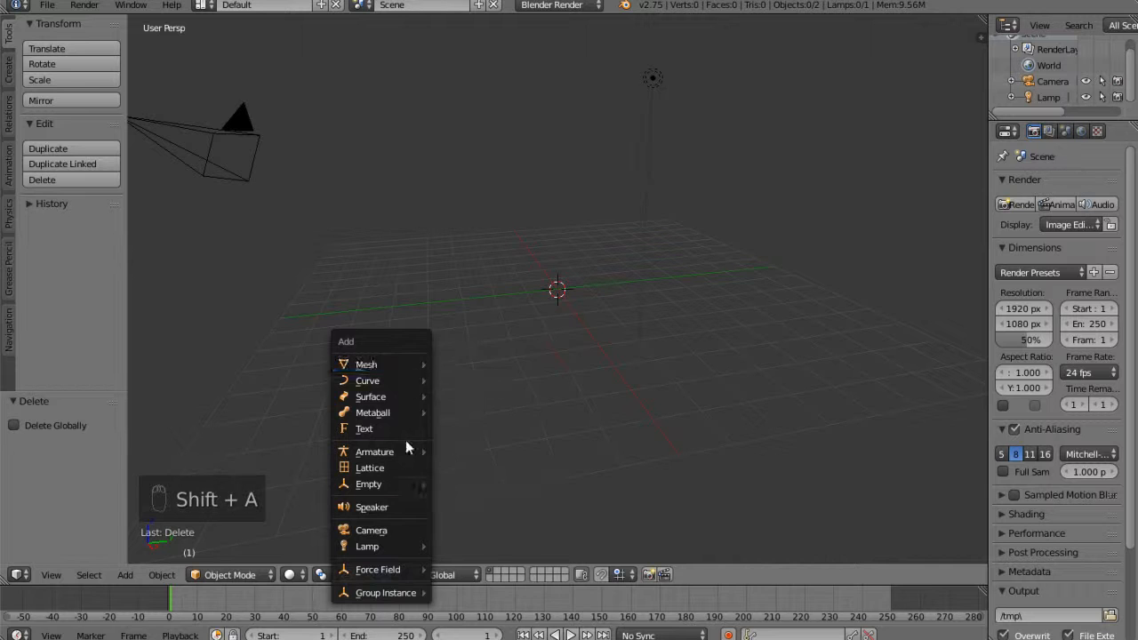
mouse_move(405, 363)
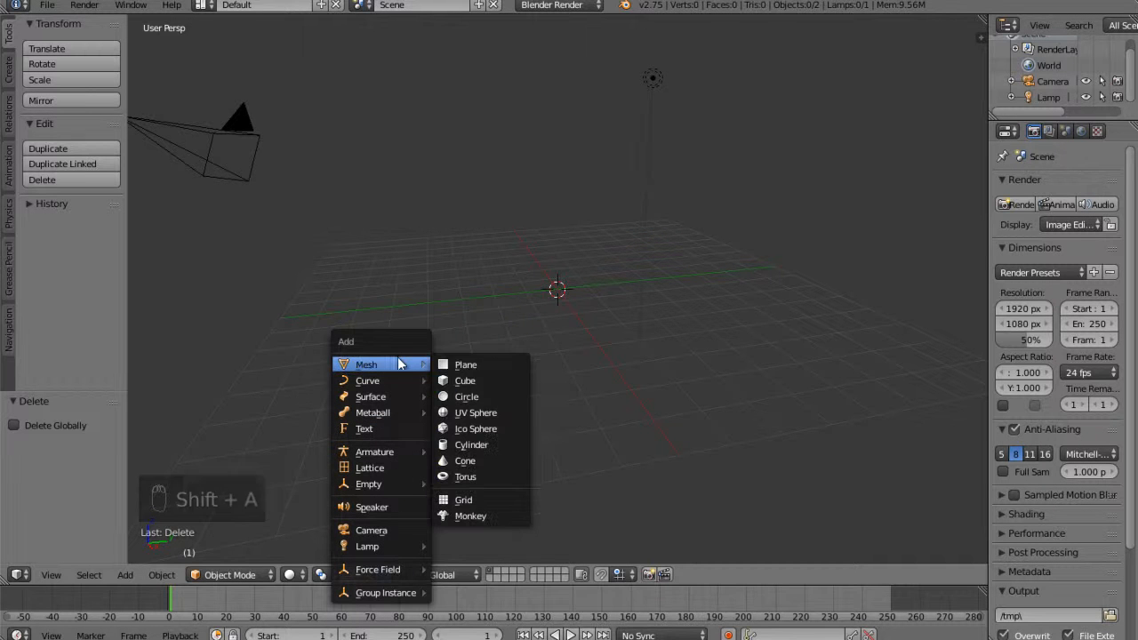
click(466, 368)
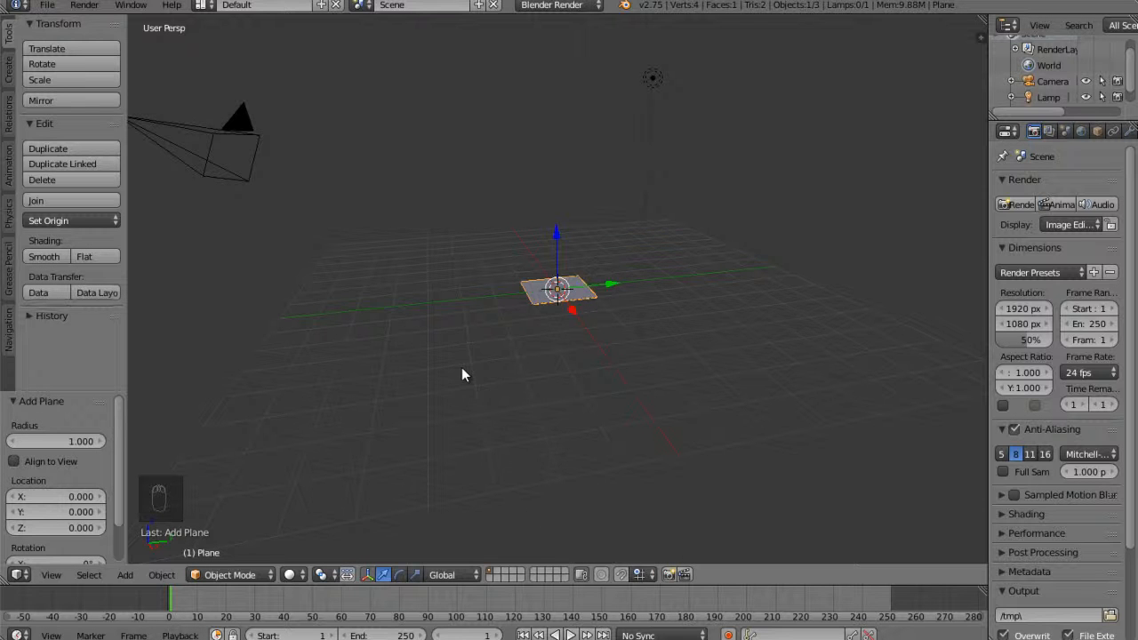
key(s)
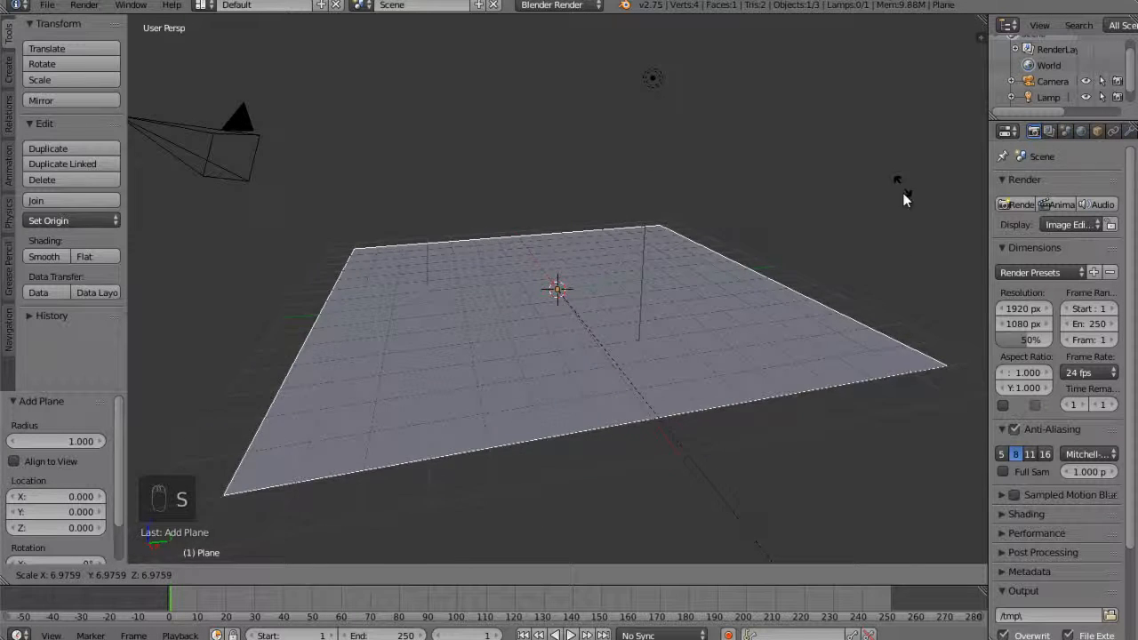
right_click(721, 347)
key(s)
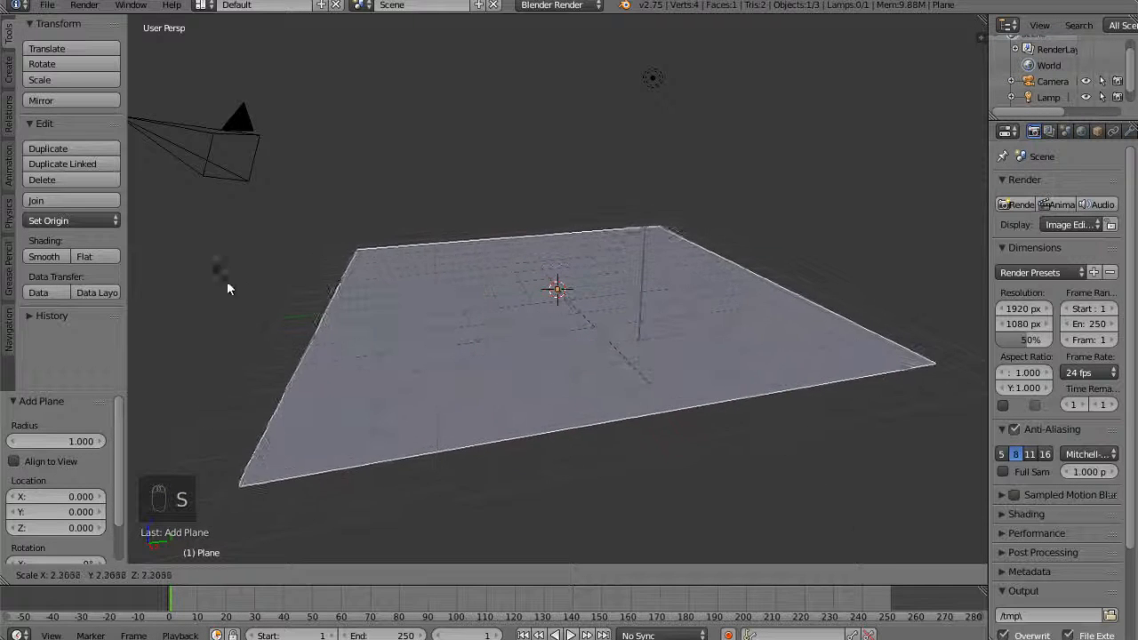
click(352, 353)
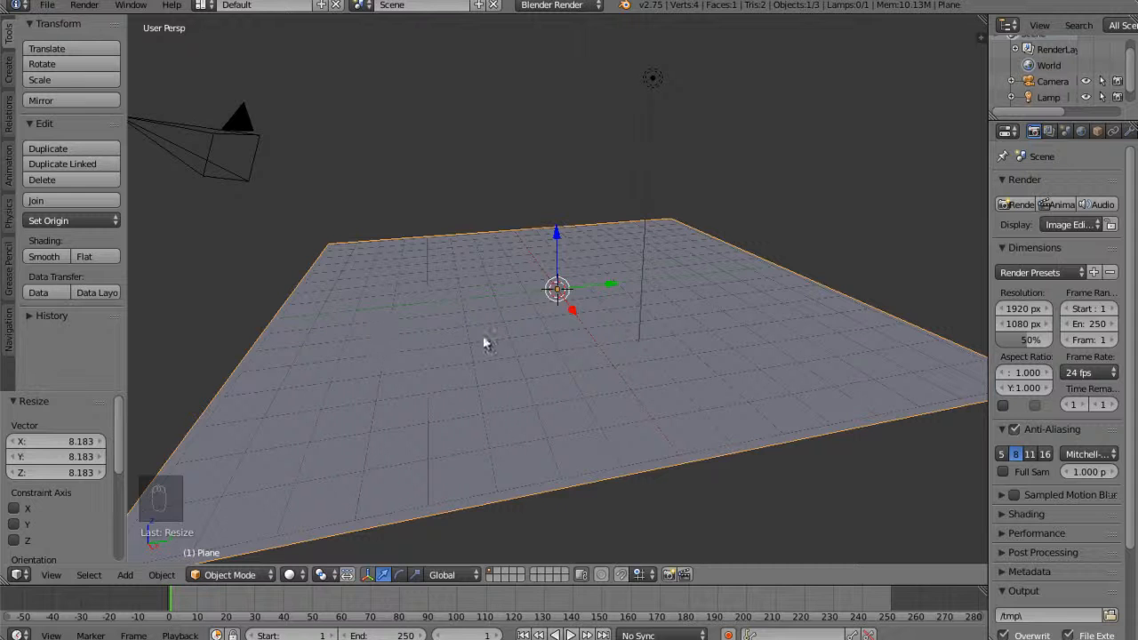
mouse_move(489, 333)
middle_down()
mouse_move(597, 343)
mouse_move(615, 356)
mouse_move(469, 343)
mouse_move(489, 336)
middle_up()
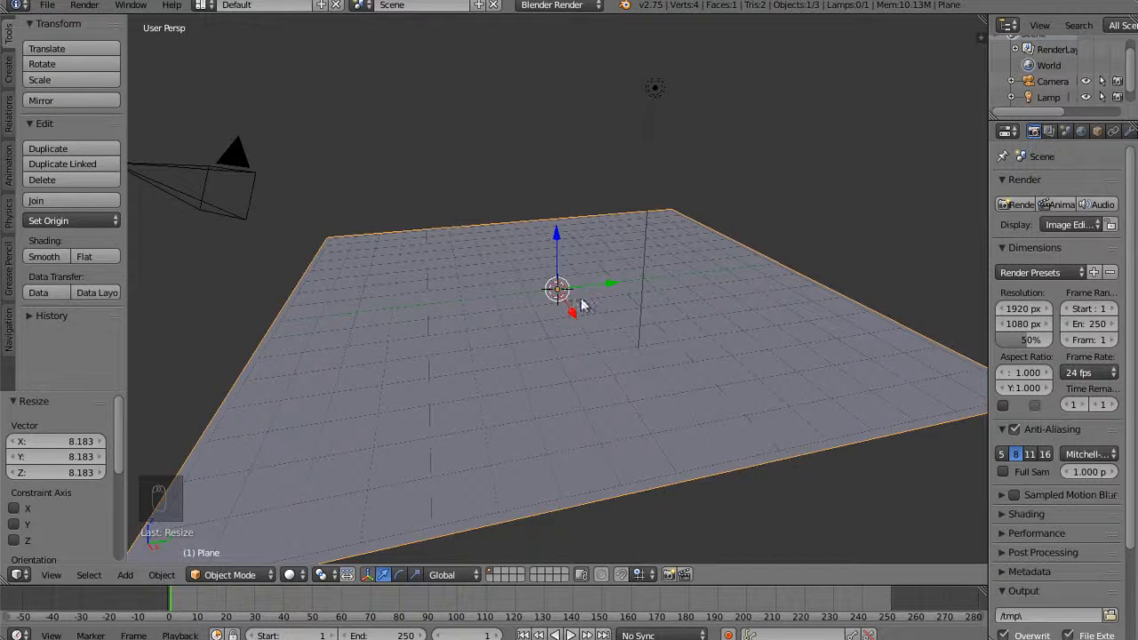
Add a UV sphere mesh and raise it about 2.59 units along Z above the floor
click(125, 575)
mouse_move(169, 556)
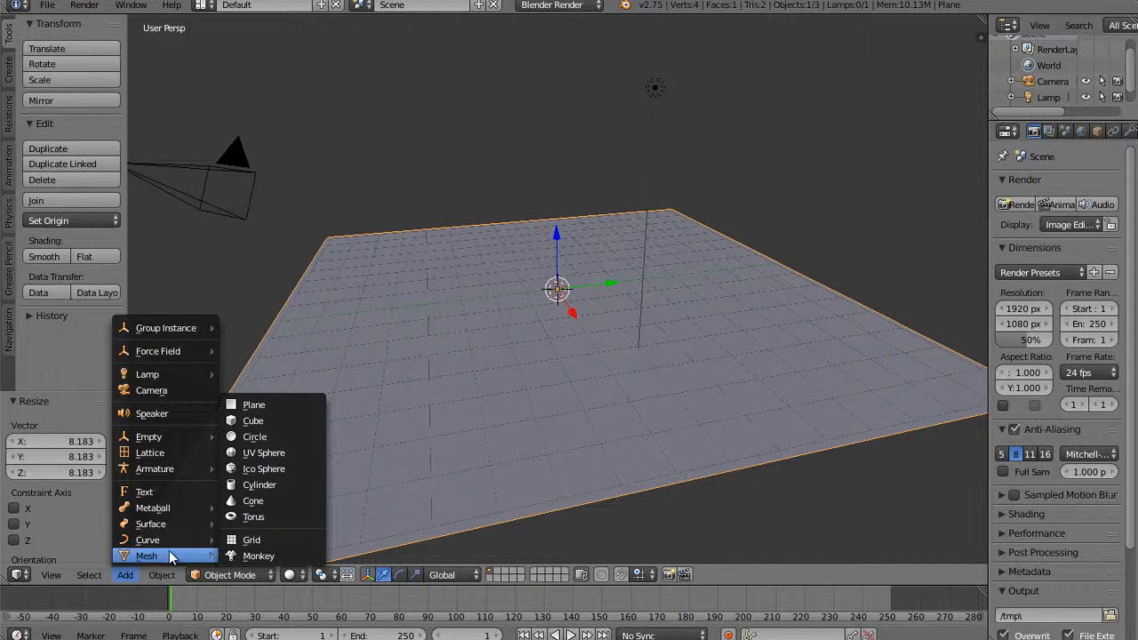
click(259, 453)
drag(558, 258, 562, 174)
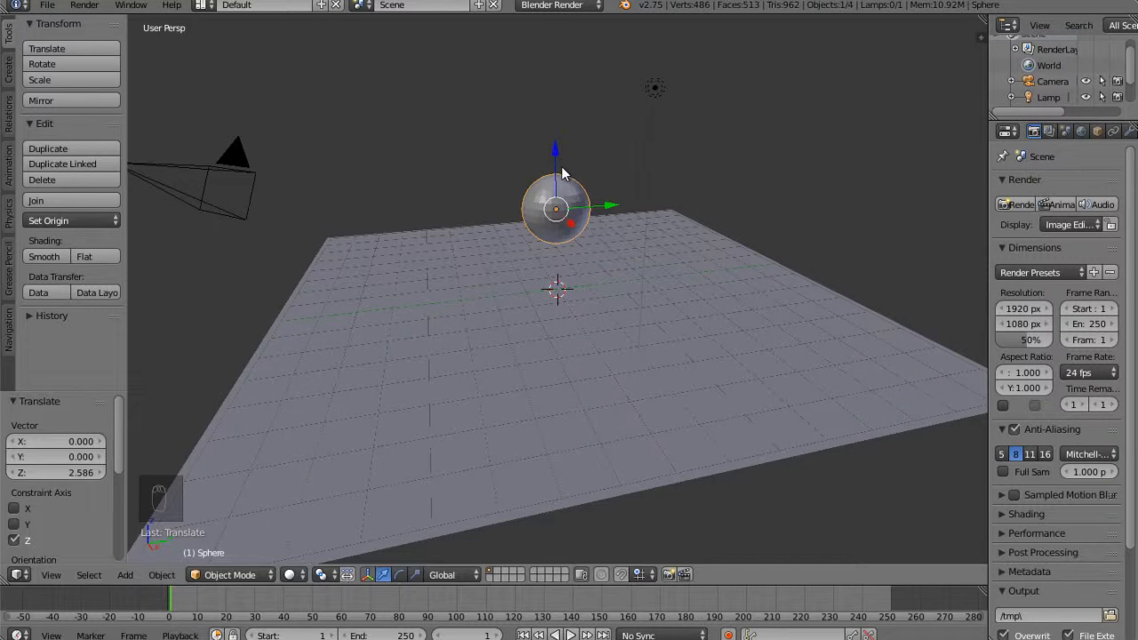
Shade the sphere smooth and raise it another 0.08 units or so along the Z axis
click(52, 256)
key(g)
key(z)
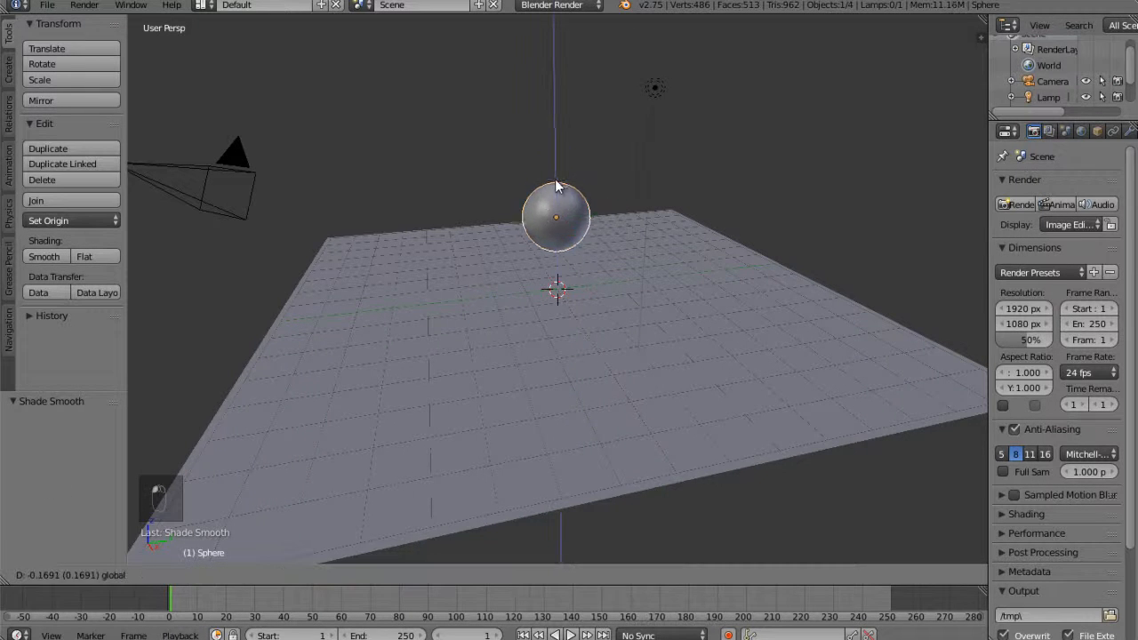
click(548, 173)
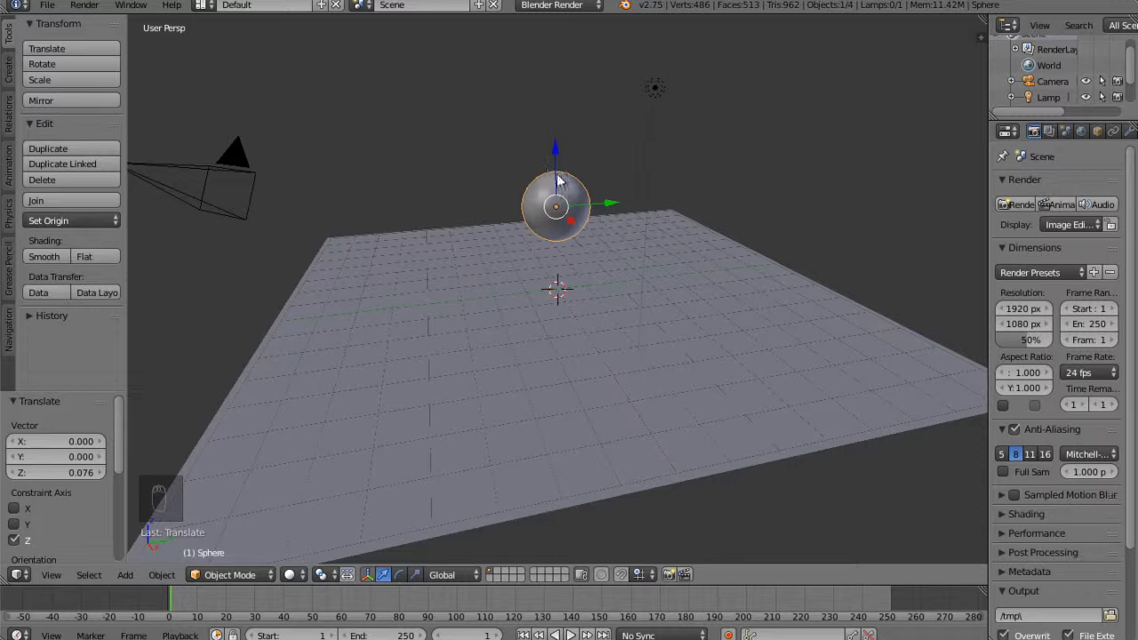
Move the sphere toward the front along X, and shift it about 0.27 units along Y
middle_drag(594, 233, 559, 257)
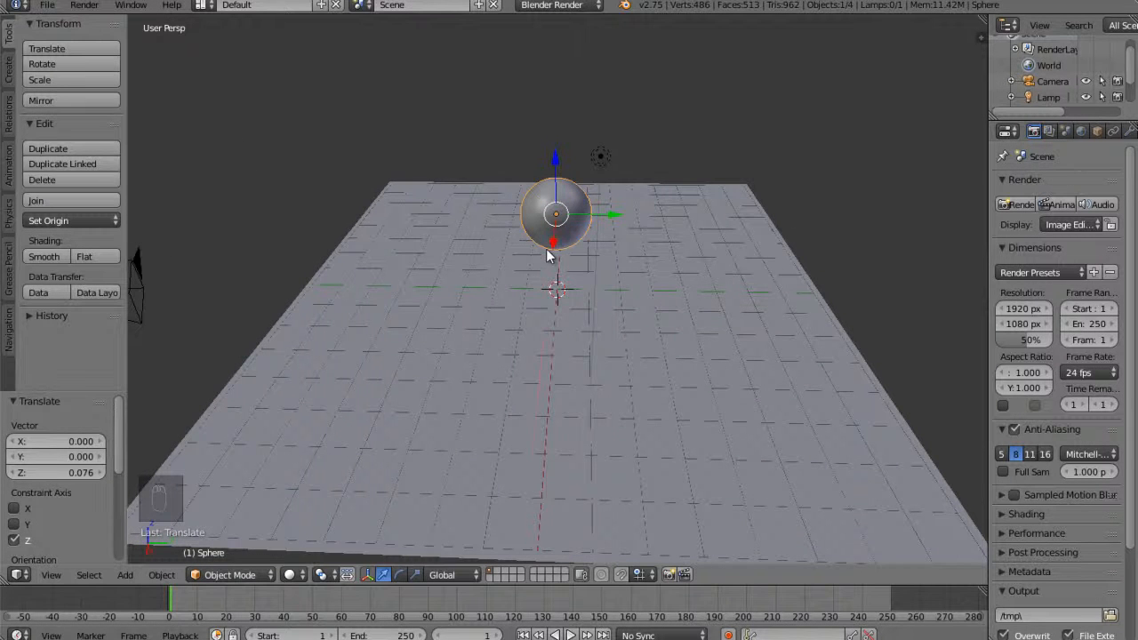
key(g)
key(x)
click(545, 283)
key(g)
key(y)
click(602, 251)
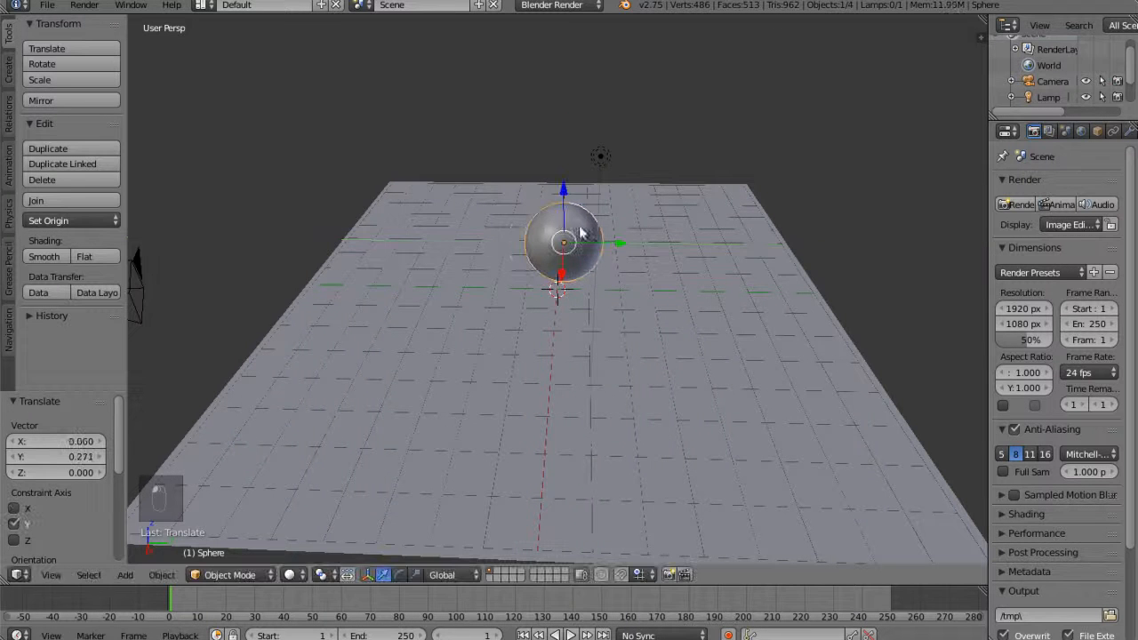
Raise the sphere slightly along Z and shift it about -0.22 units along Y
mouse_move(566, 192)
mouse_down()
mouse_move(570, 219)
mouse_move(565, 178)
mouse_up()
drag(561, 258, 601, 204)
middle_drag(601, 204, 549, 218)
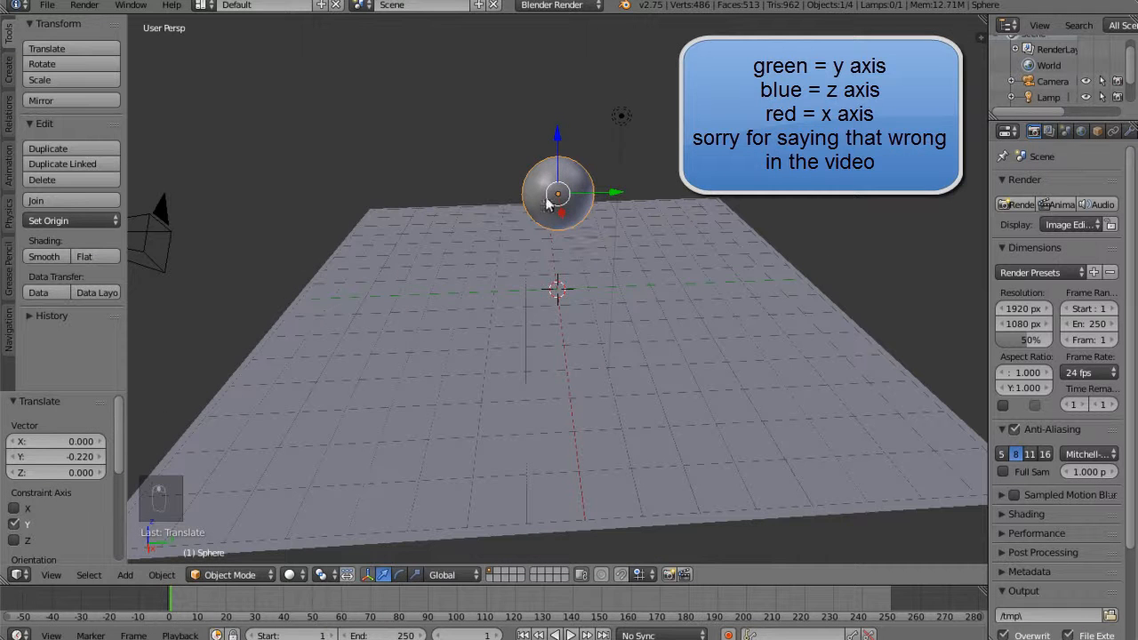
Reposition the sphere about 0.12 units along Y and about -0.92 units along X above the floor
drag(557, 169, 592, 198)
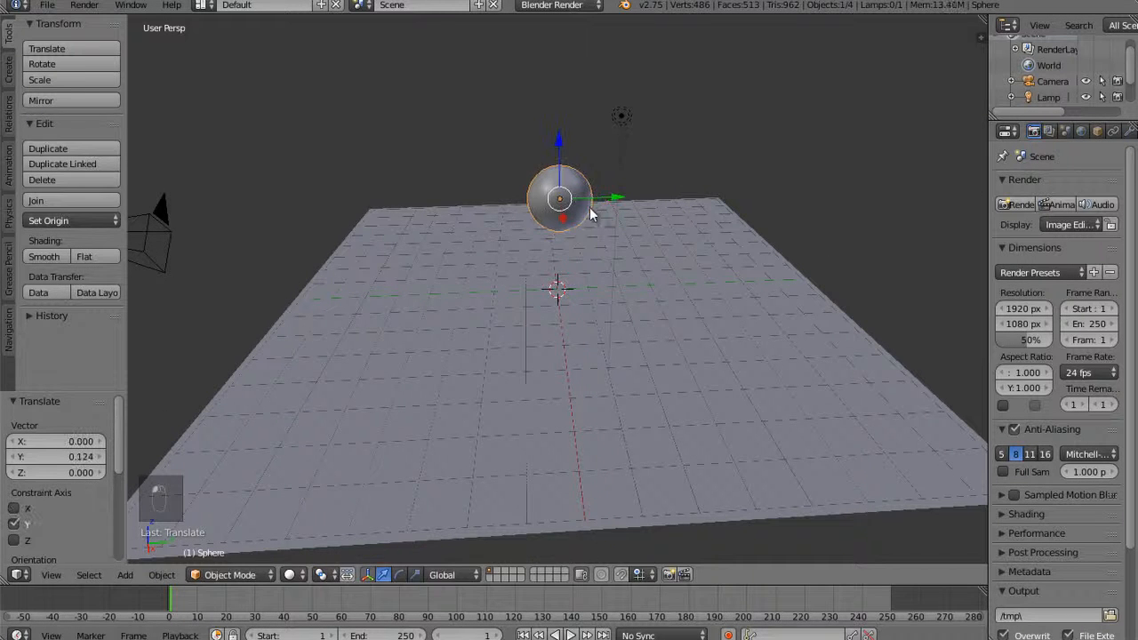
middle_drag(594, 240, 629, 246)
drag(629, 247, 593, 237)
middle_drag(593, 238, 567, 233)
drag(568, 233, 569, 230)
right_click(572, 237)
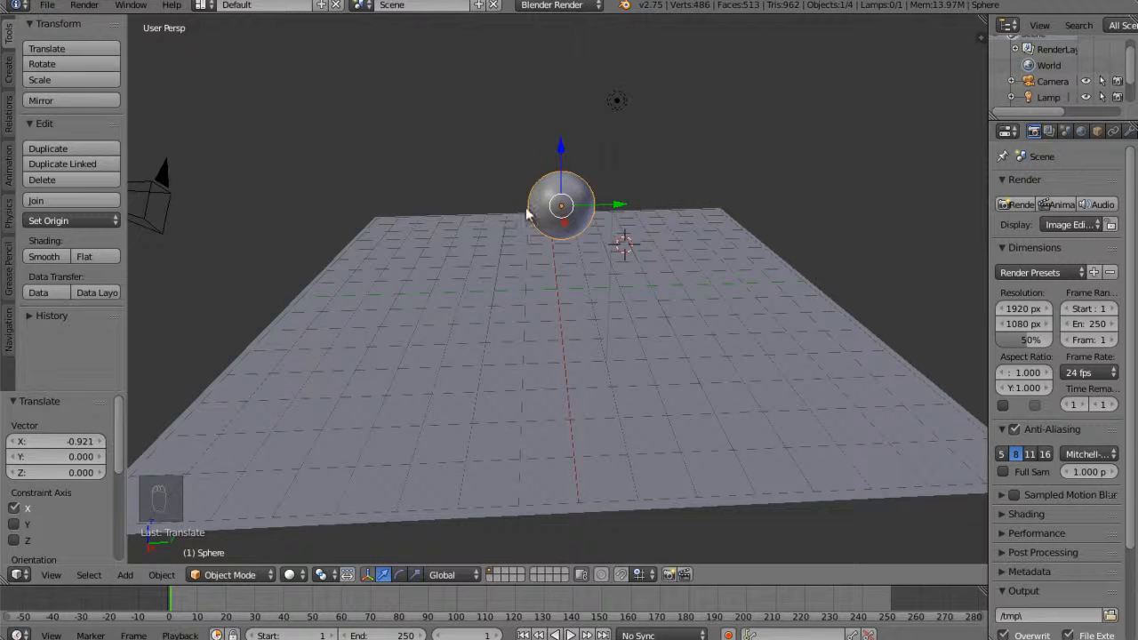
Add a second plane mesh beside the sphere and raise it about 2.77 units along Z
click(125, 575)
mouse_move(178, 555)
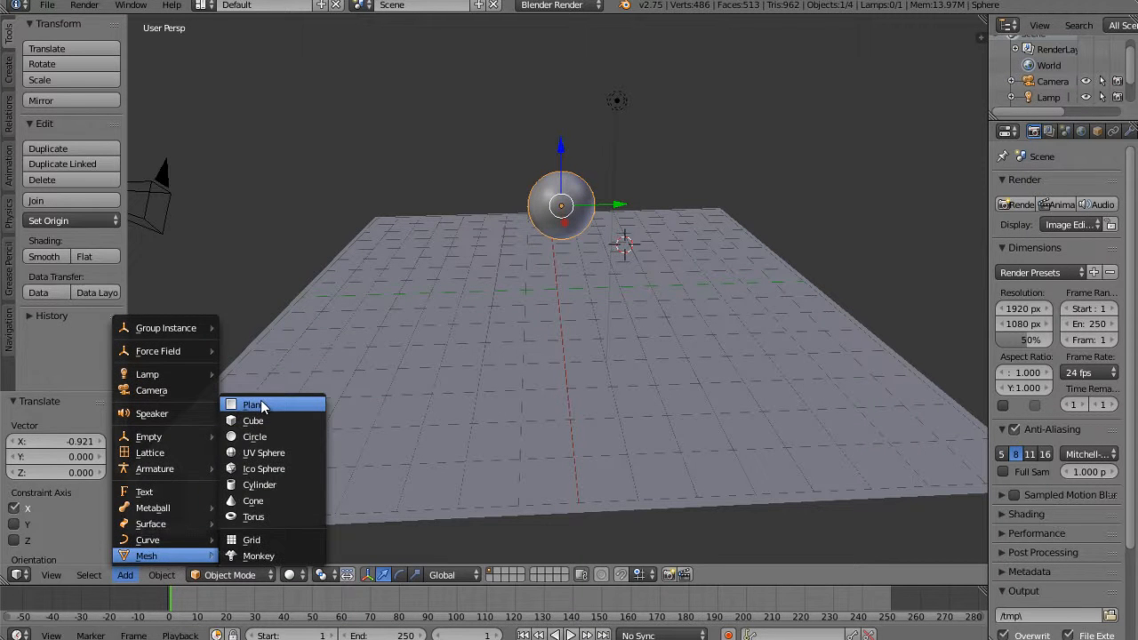
click(253, 405)
key(g)
key(z)
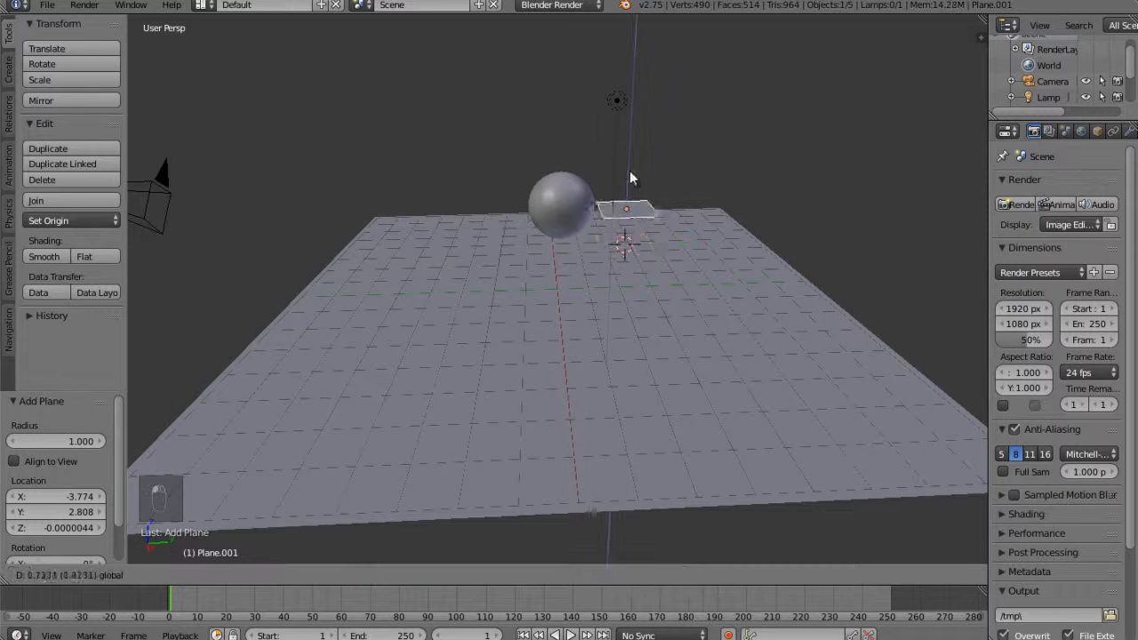
click(630, 144)
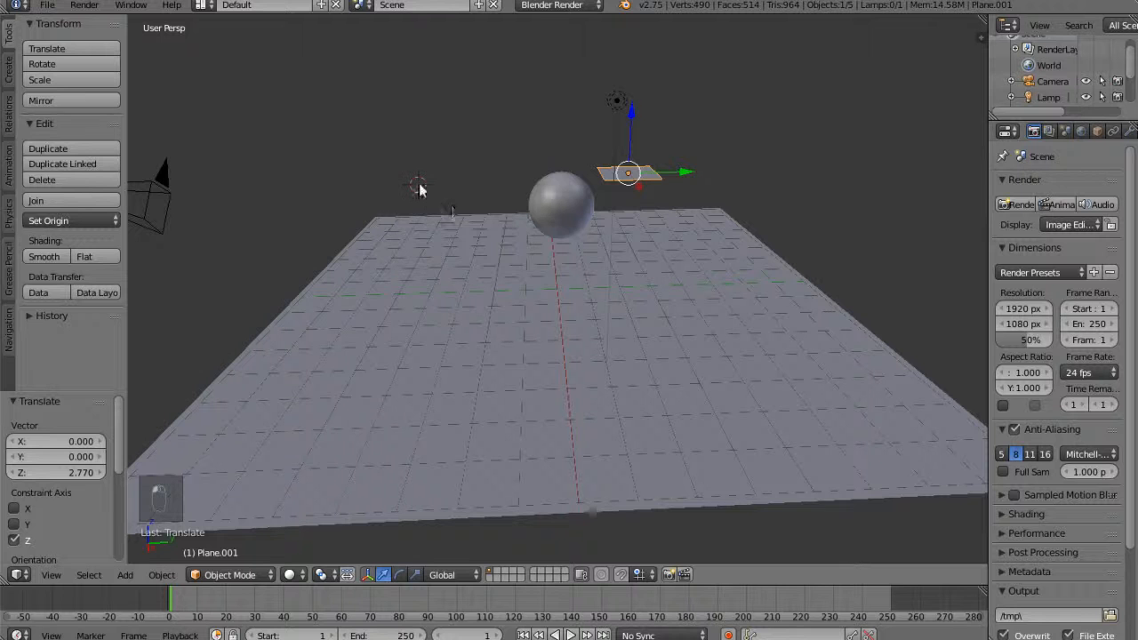
Move the small plane along its axes until it sits over the sphere, ending with a shift of about 0.23 units along Y
mouse_move(445, 211)
middle_down()
mouse_move(546, 208)
mouse_move(428, 212)
middle_up()
middle_drag(650, 189, 627, 242)
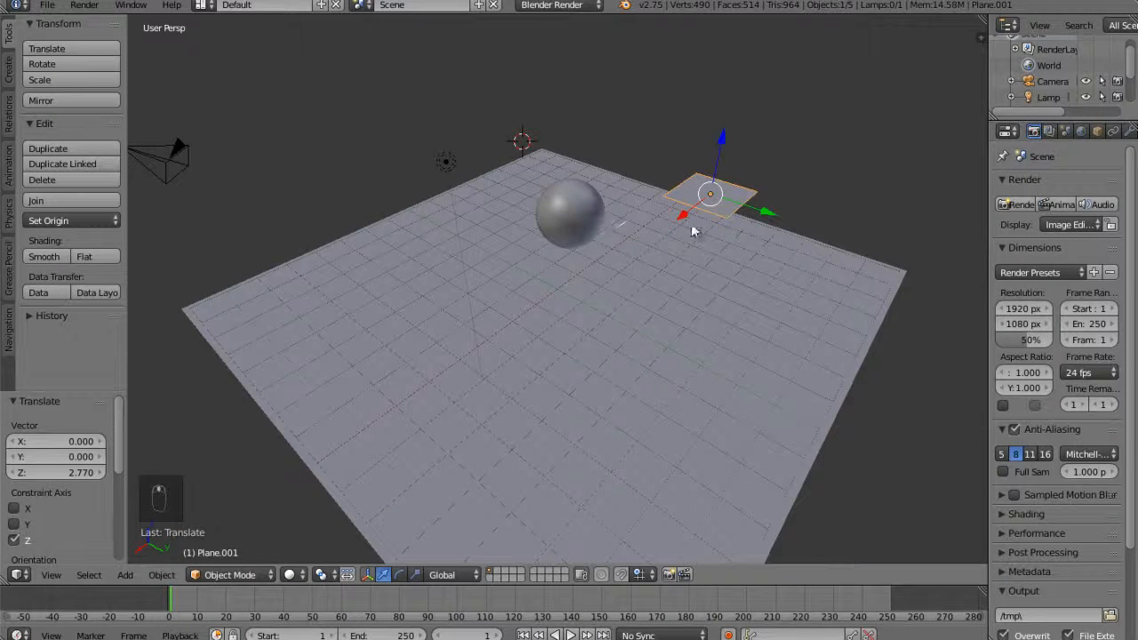
key(g)
key(x)
click(692, 250)
drag(719, 250, 620, 238)
drag(586, 144, 587, 116)
drag(561, 186, 547, 195)
middle_drag(557, 193, 608, 183)
drag(610, 185, 620, 189)
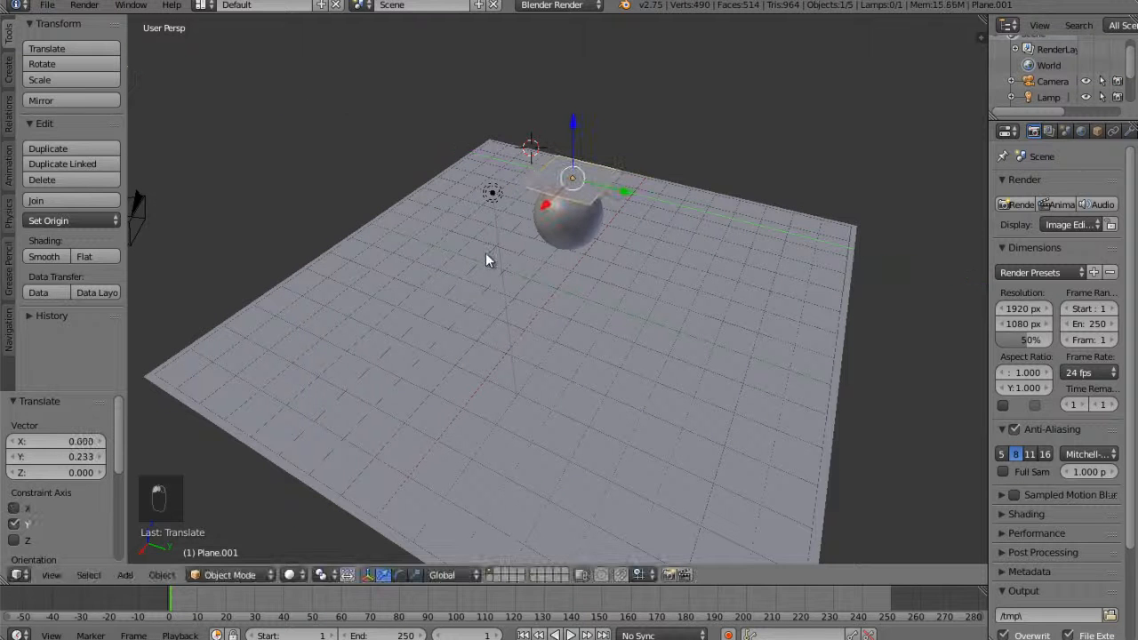
Raise the small plane about 0.43 units along Z so it hovers clear above the sphere
middle_drag(637, 251, 646, 183)
drag(561, 122, 560, 108)
middle_drag(660, 198, 630, 200)
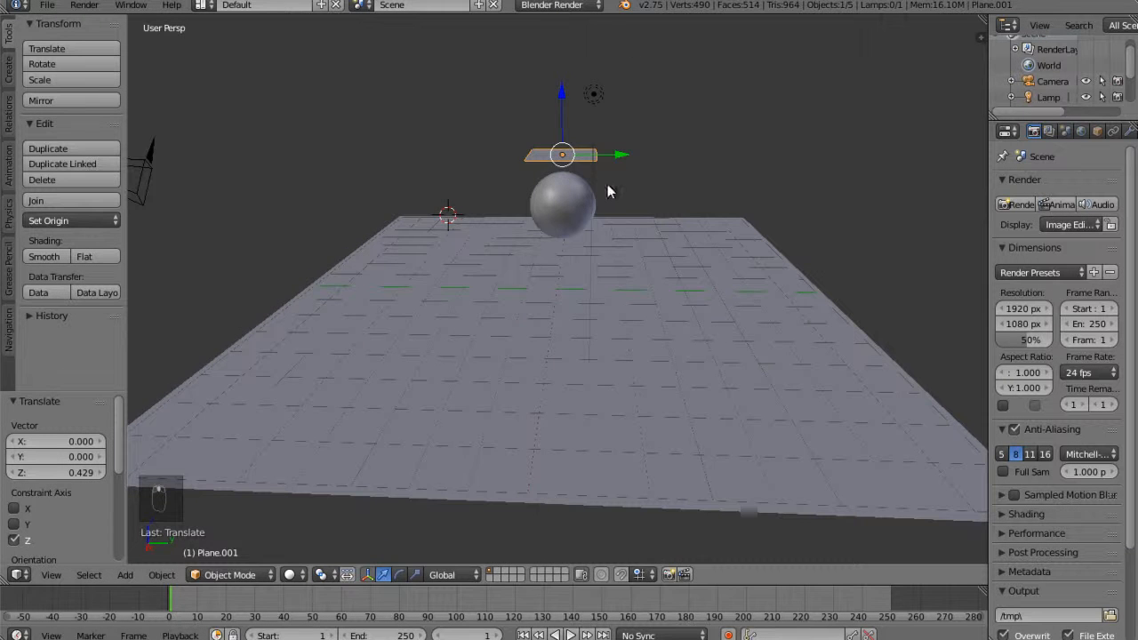
Scale the small plane above the sphere up by about 2.8 and enable Collision physics on it
key(s)
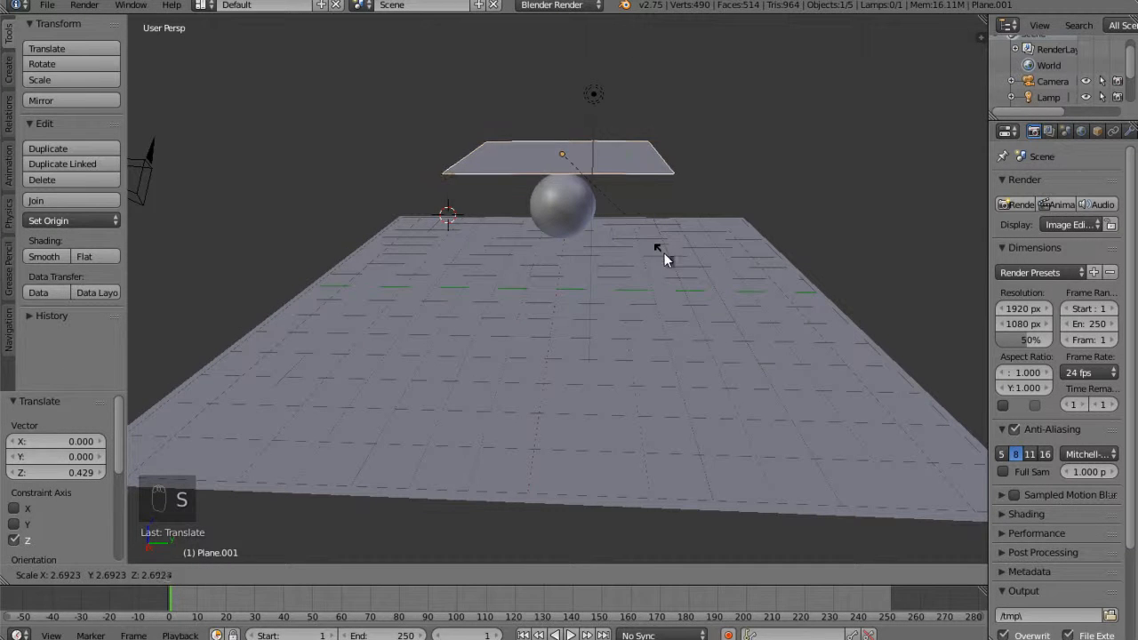
click(665, 253)
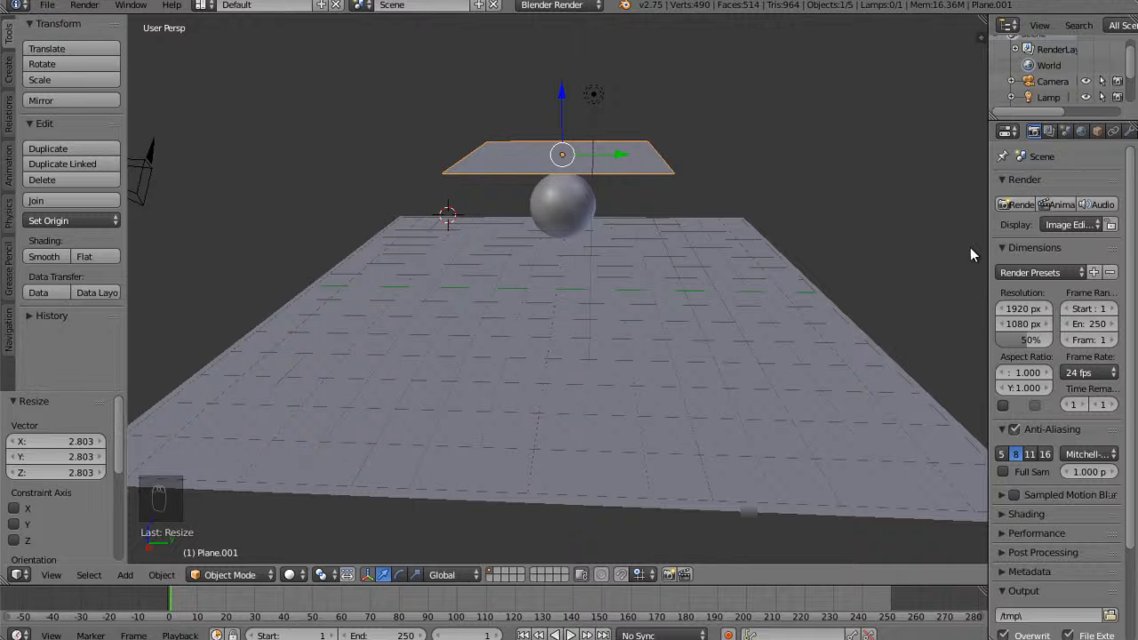
drag(990, 244, 891, 249)
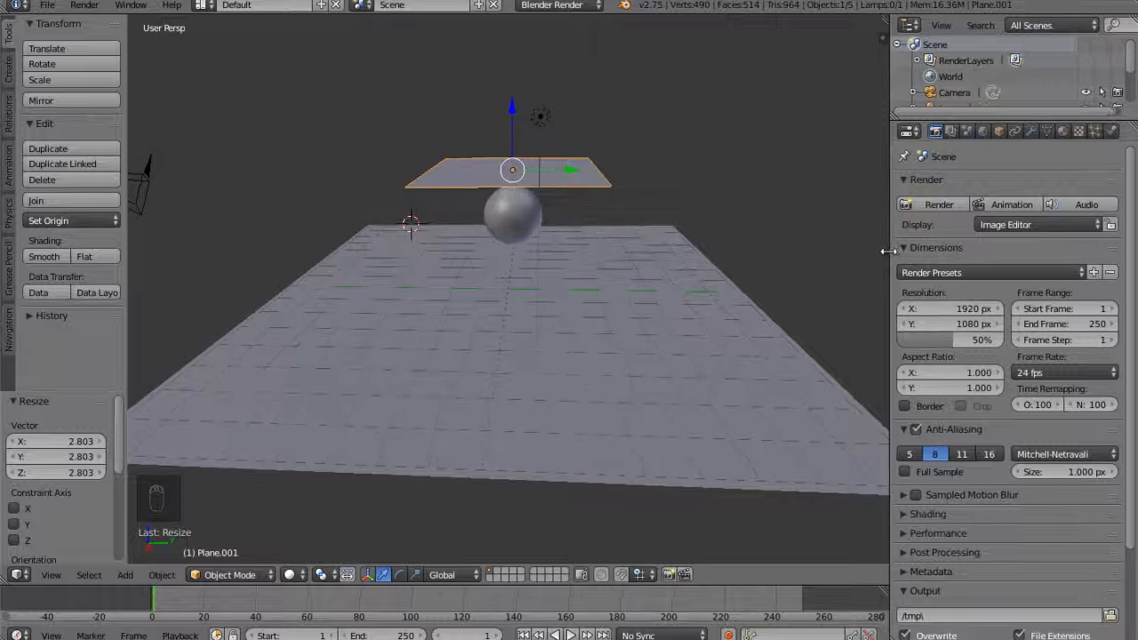
click(1115, 132)
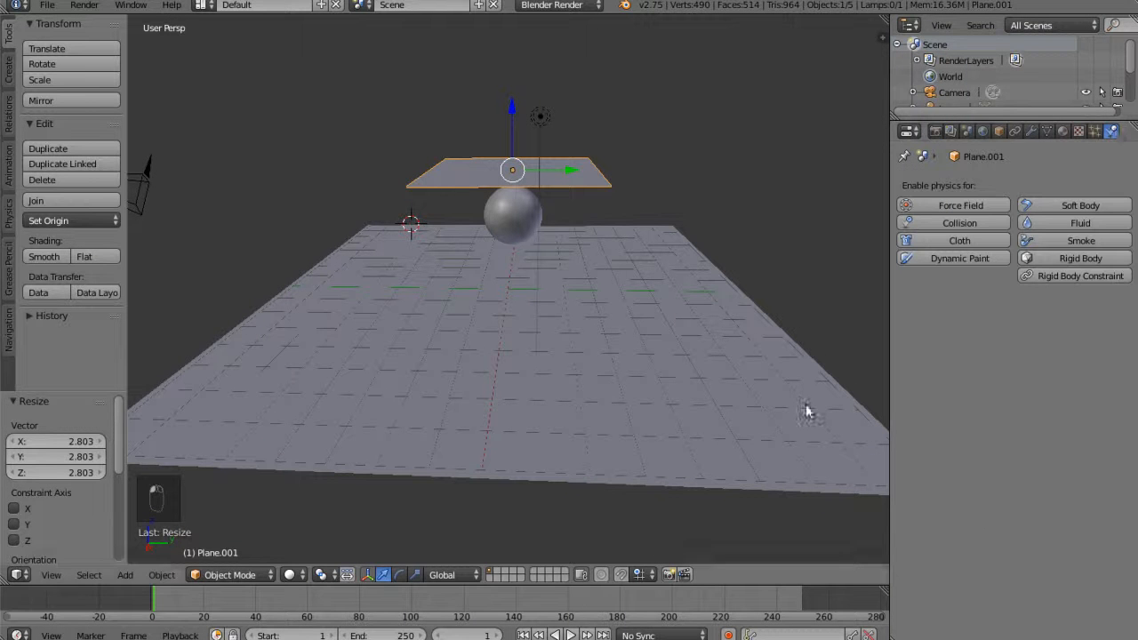
click(946, 224)
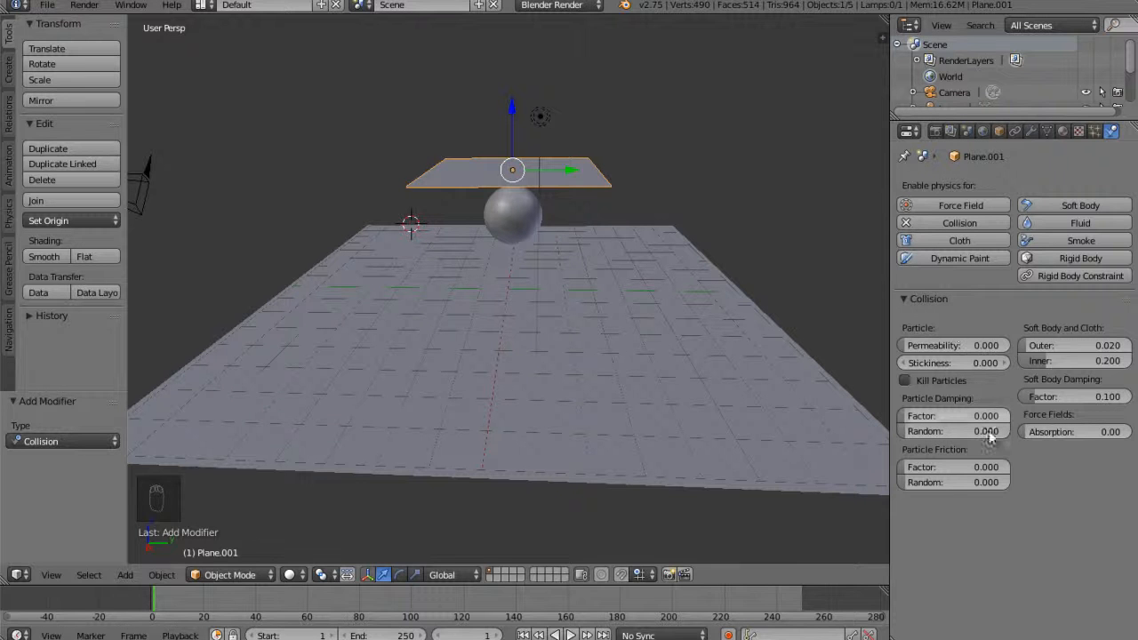
Enable Collision physics on the large floor plane and on the sphere
right_click(616, 357)
click(948, 224)
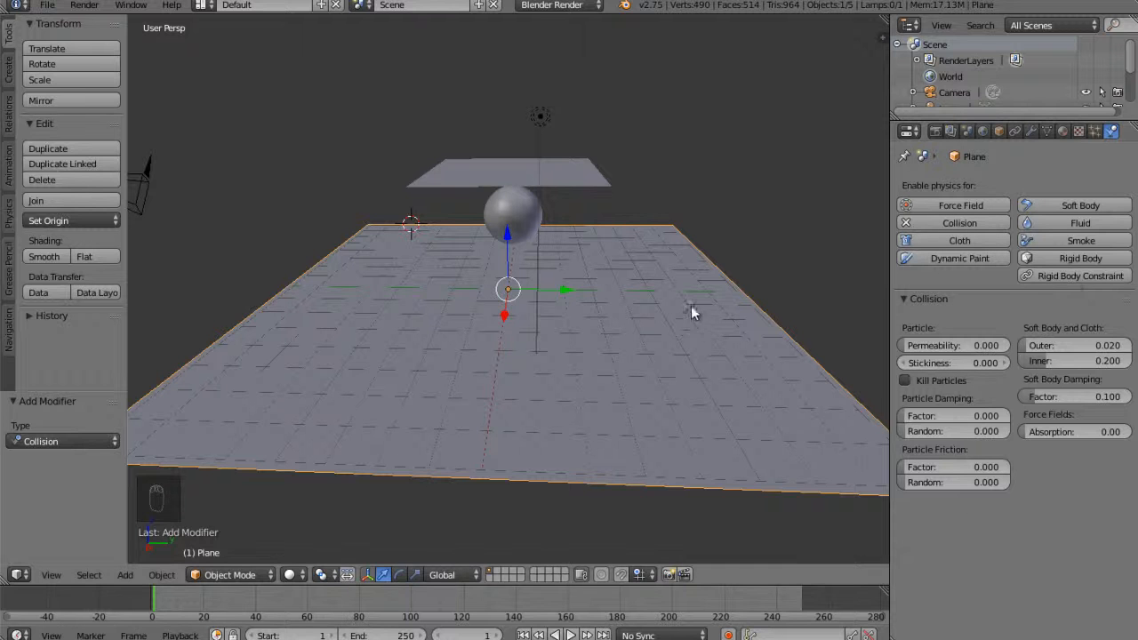
right_click(528, 223)
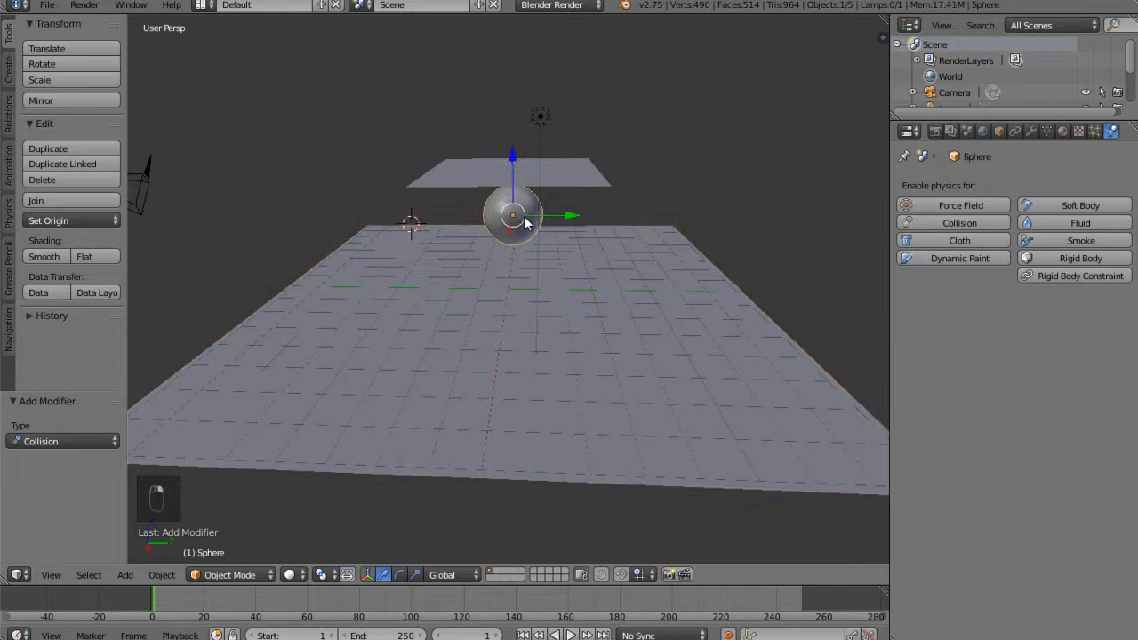
click(935, 228)
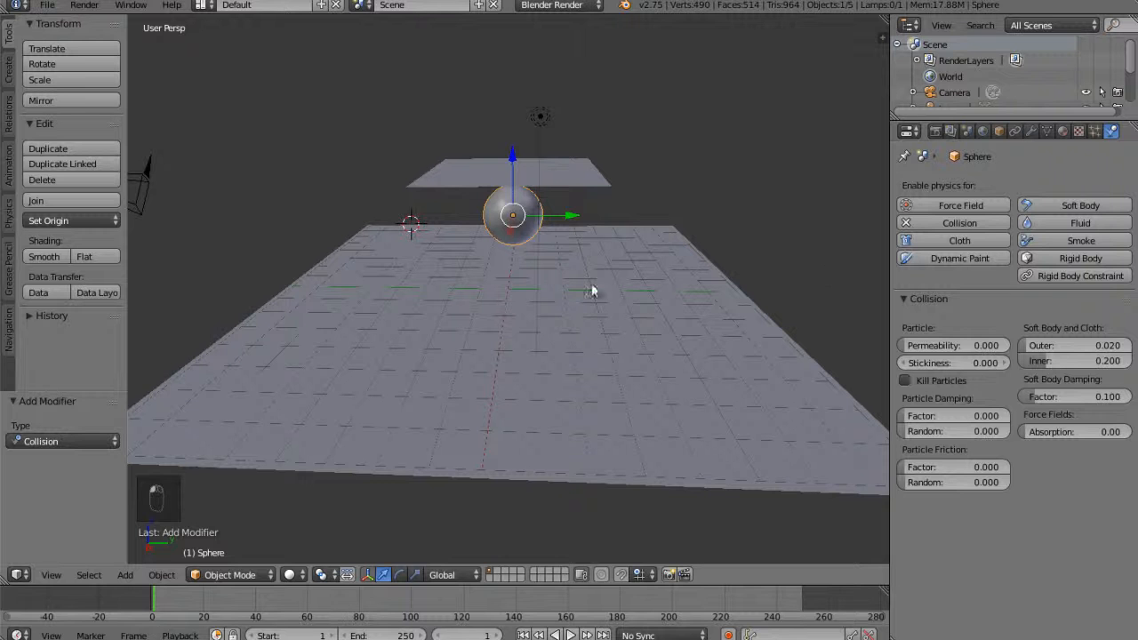
Scale the suspended plane up by about 1.7 so it extends well past the sphere
right_click(486, 178)
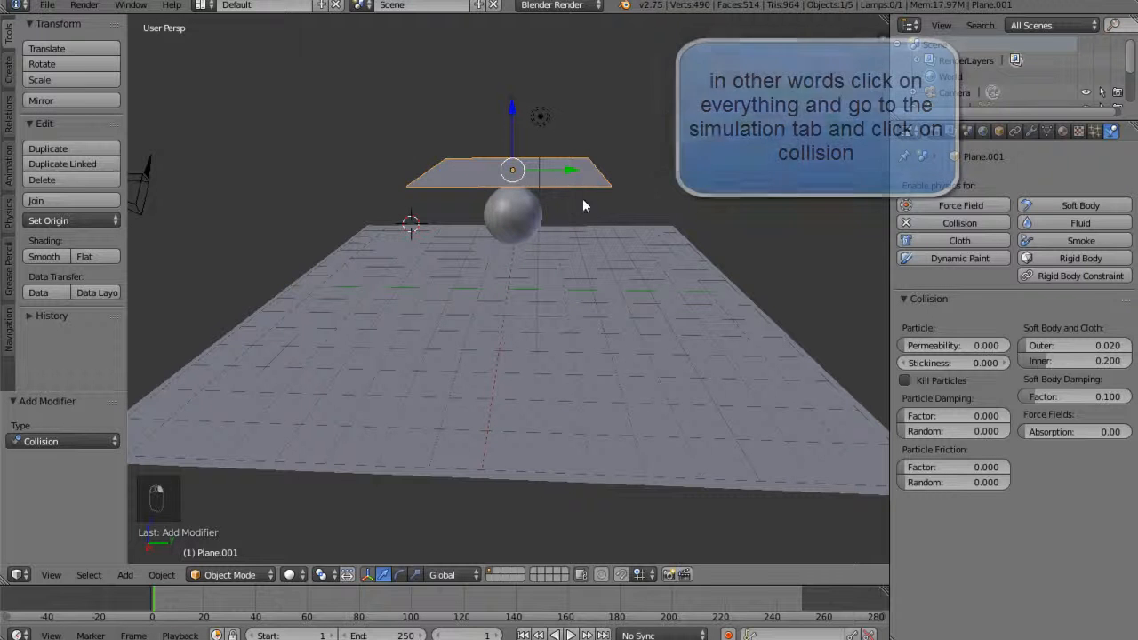
scroll(559, 213, up, 2)
key(s)
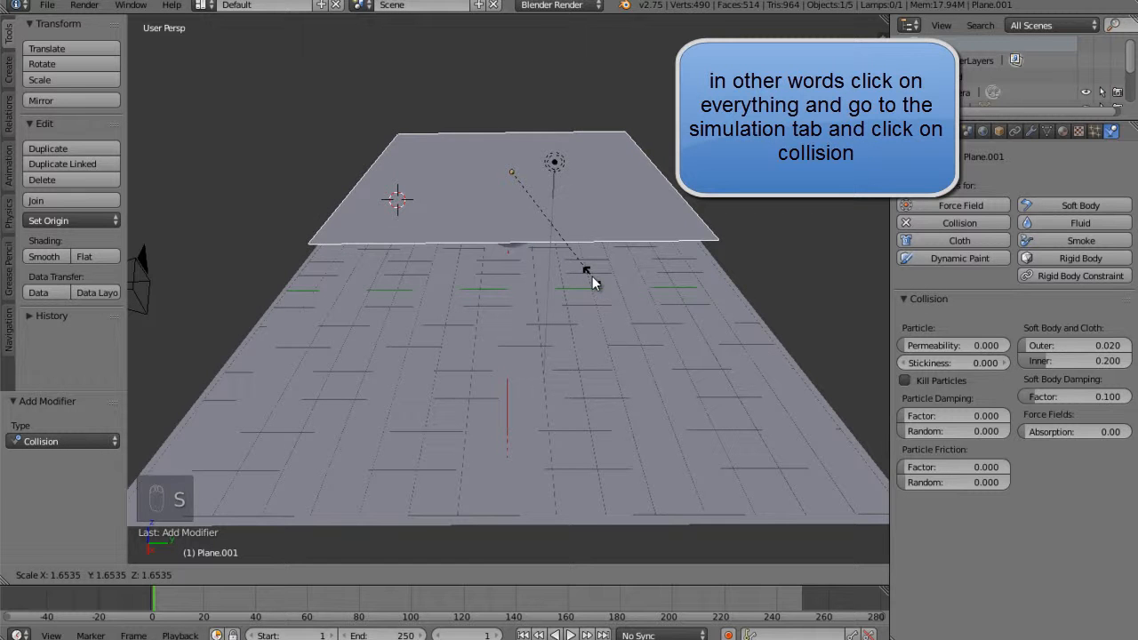
click(592, 277)
middle_drag(592, 275, 584, 249)
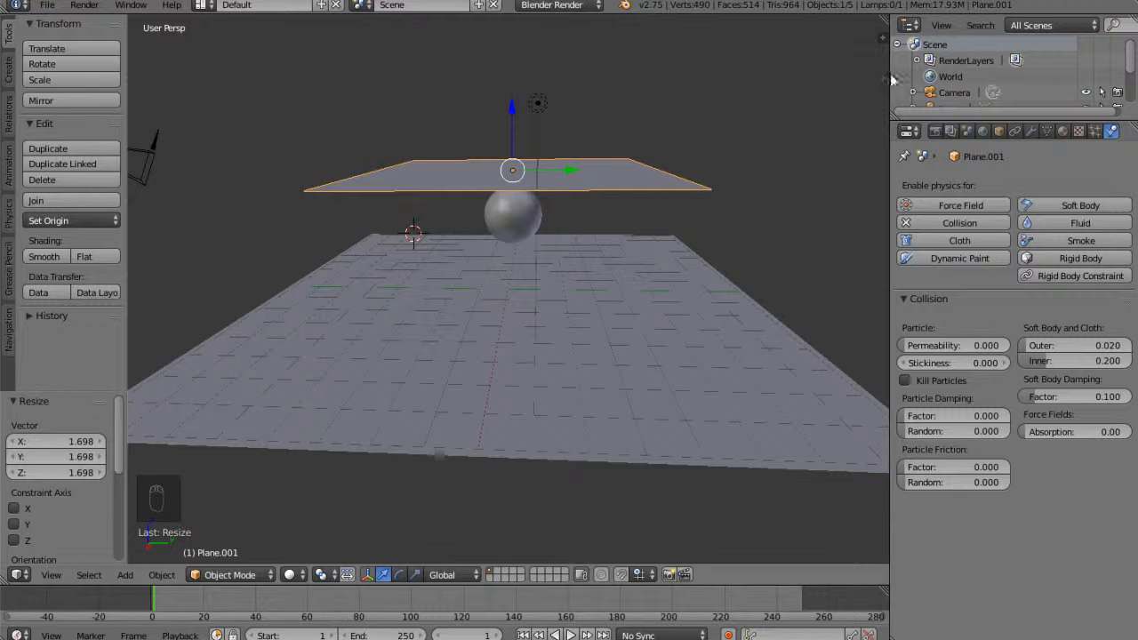
Enable Cloth physics on the suspended plane
scroll(995, 84, down, 2)
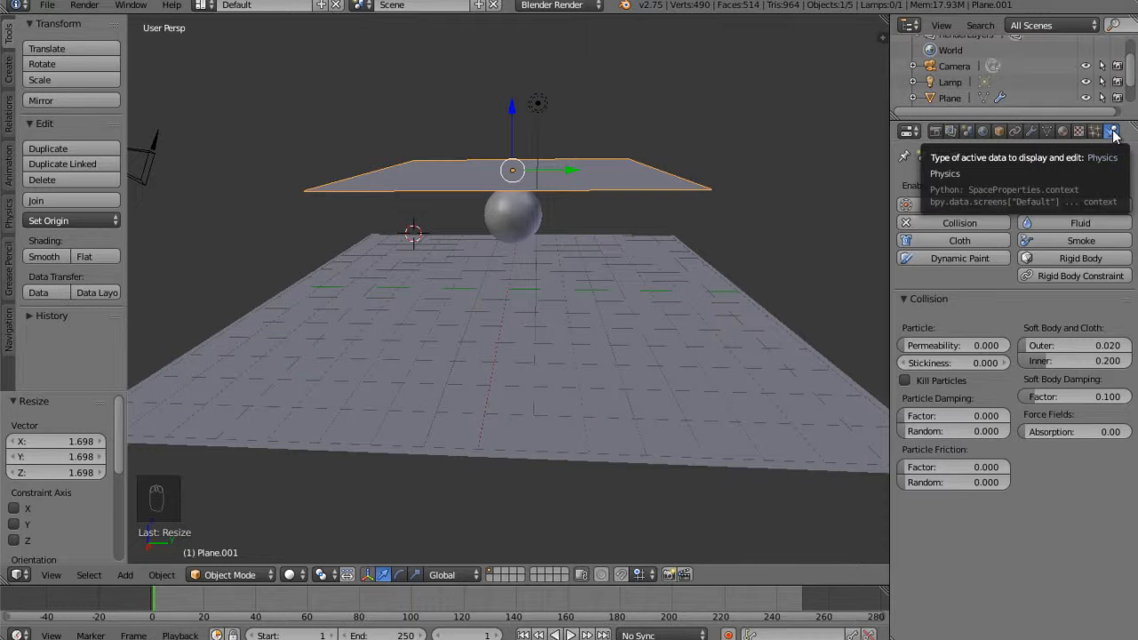
click(935, 131)
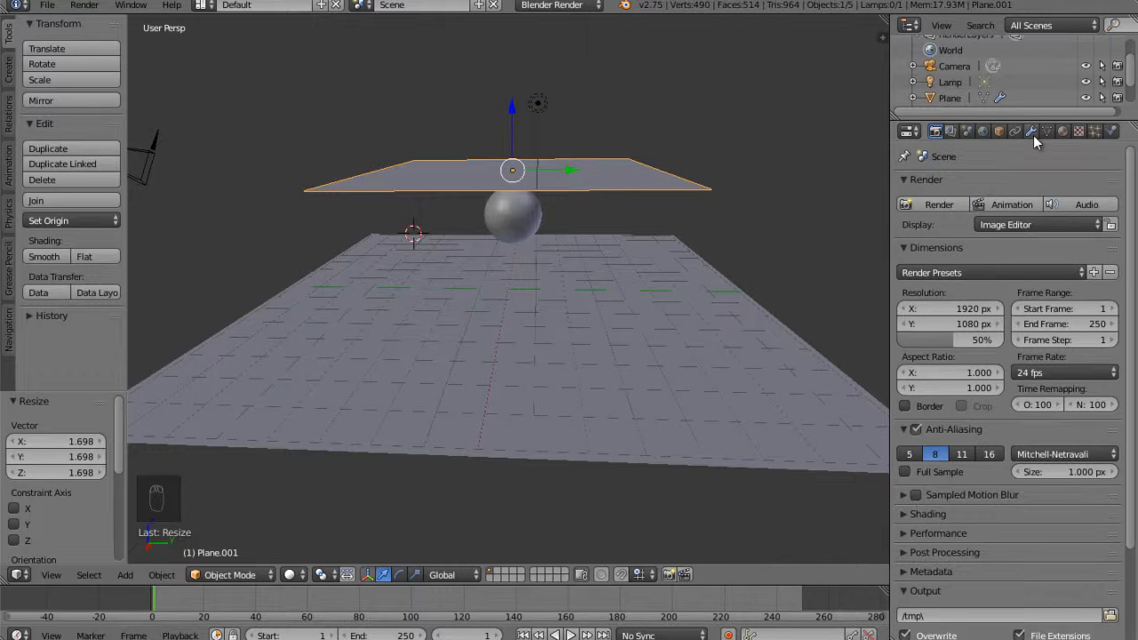
click(1032, 131)
click(1111, 132)
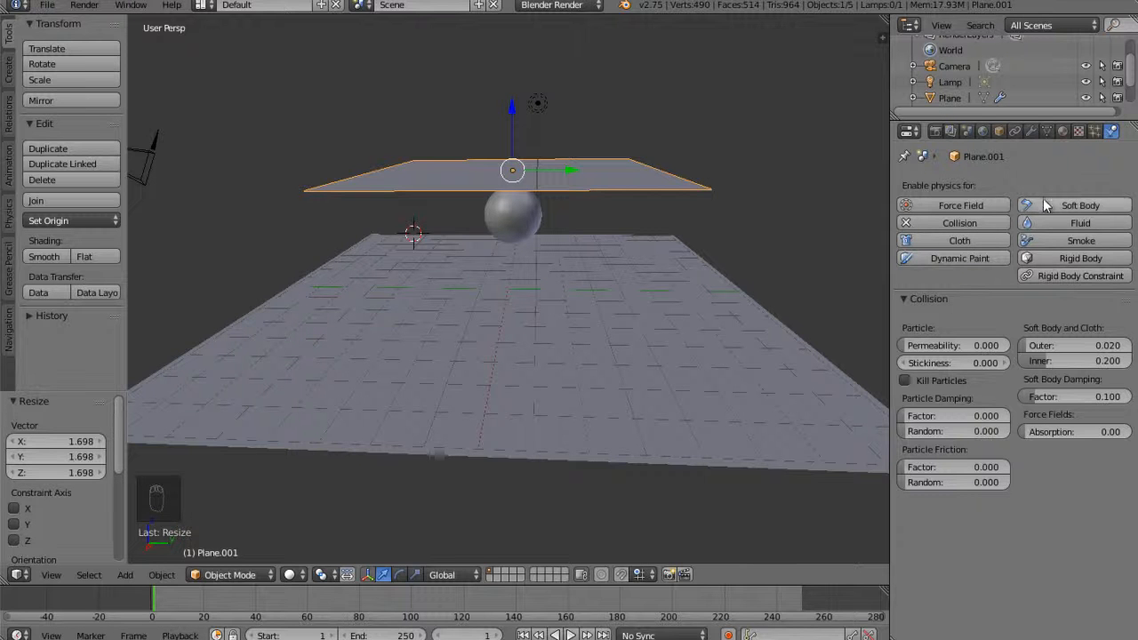
click(952, 242)
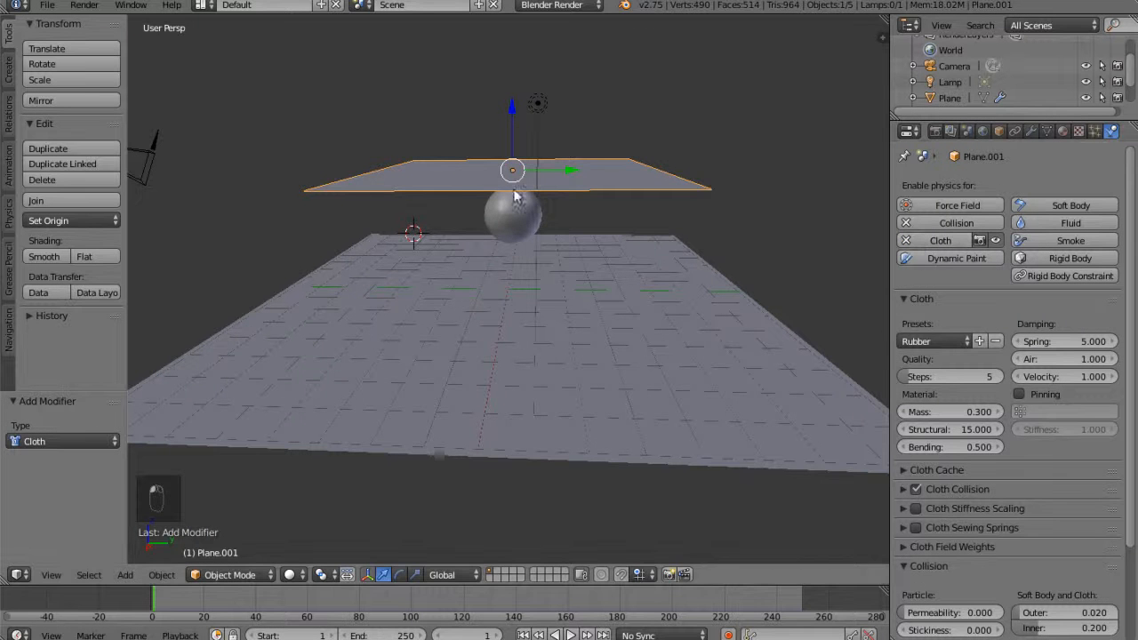
Apply the Silk preset to the suspended plane's cloth settings
middle_drag(556, 174, 599, 231)
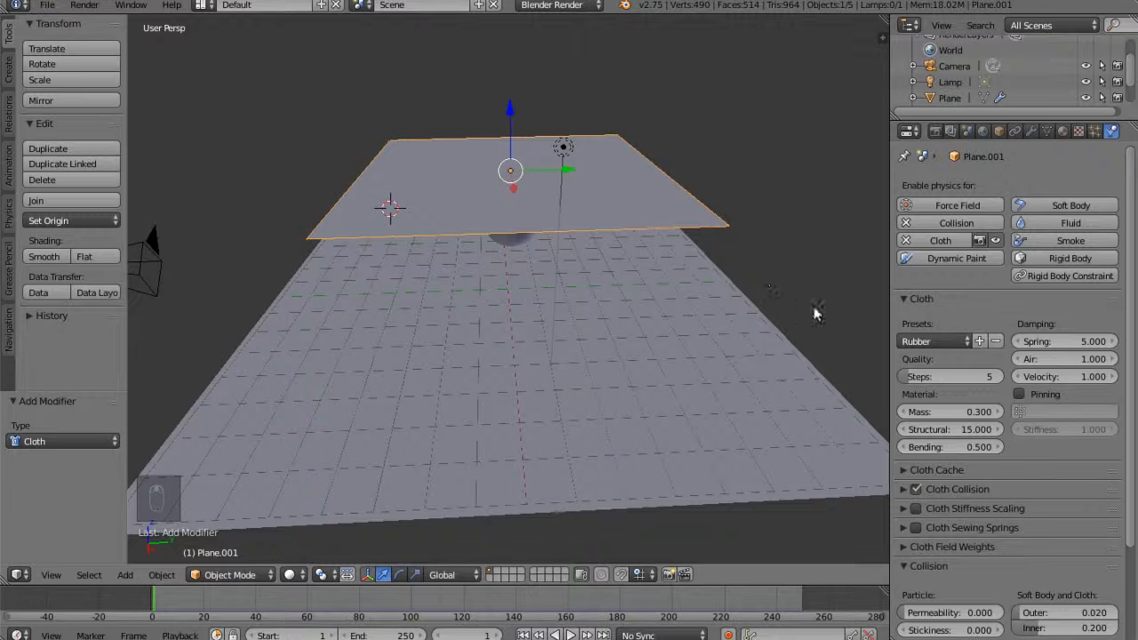
scroll(955, 355, down, 1)
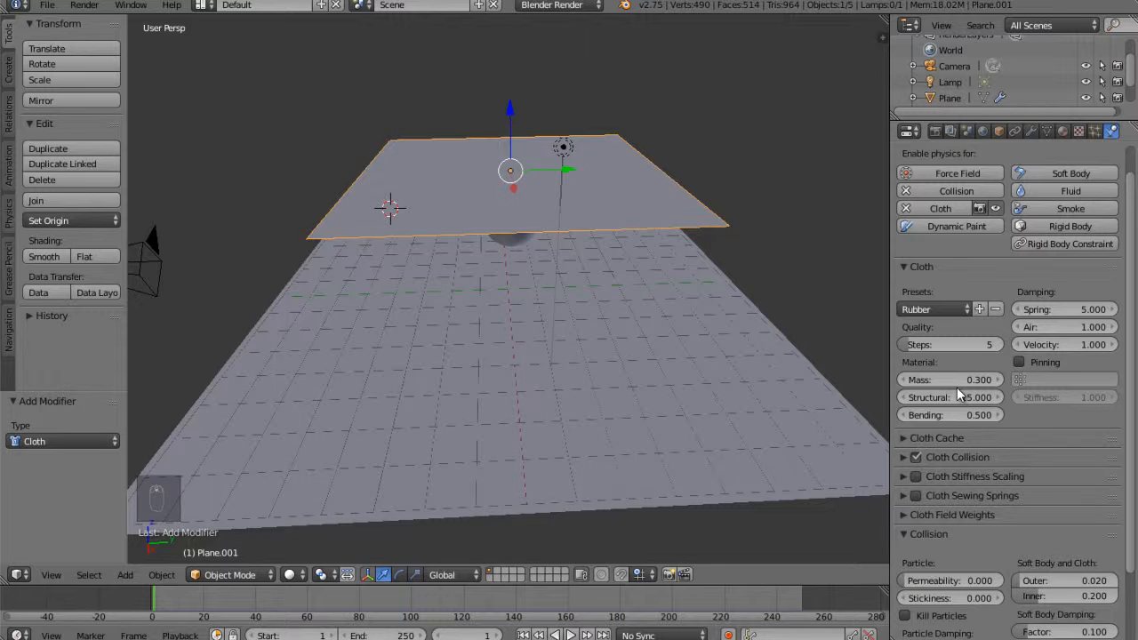
middle_drag(617, 306, 615, 290)
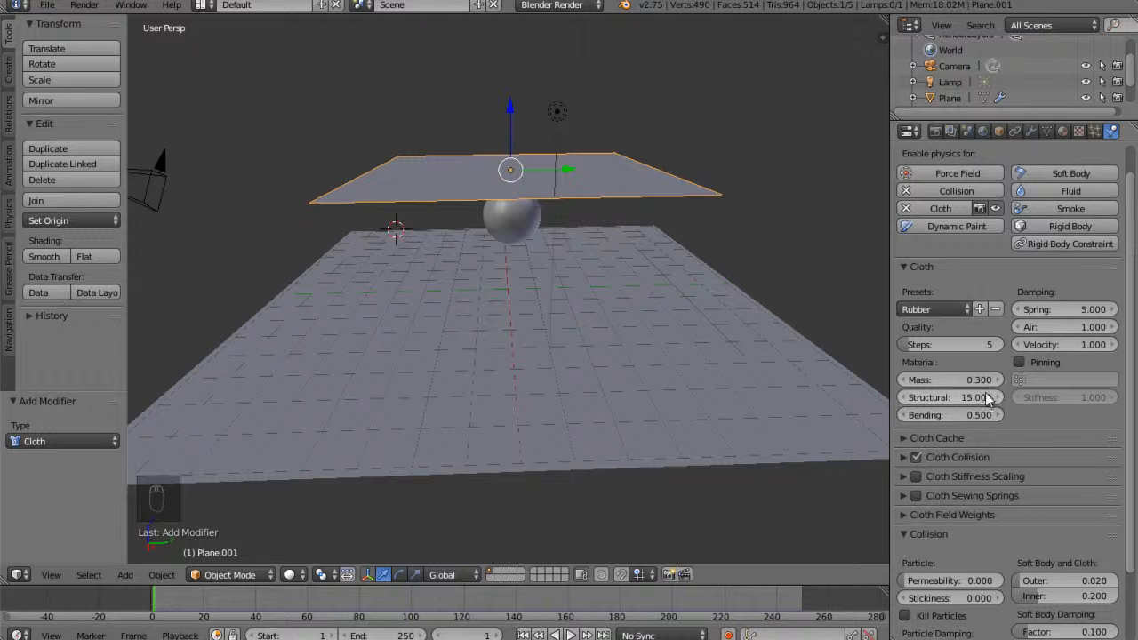
click(938, 310)
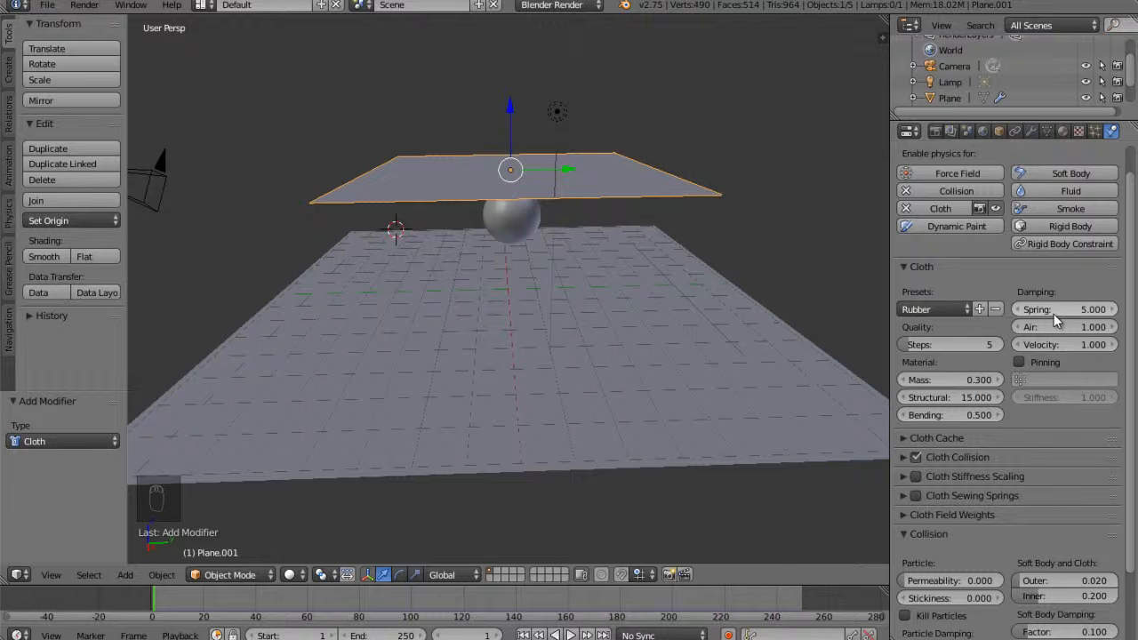
click(927, 311)
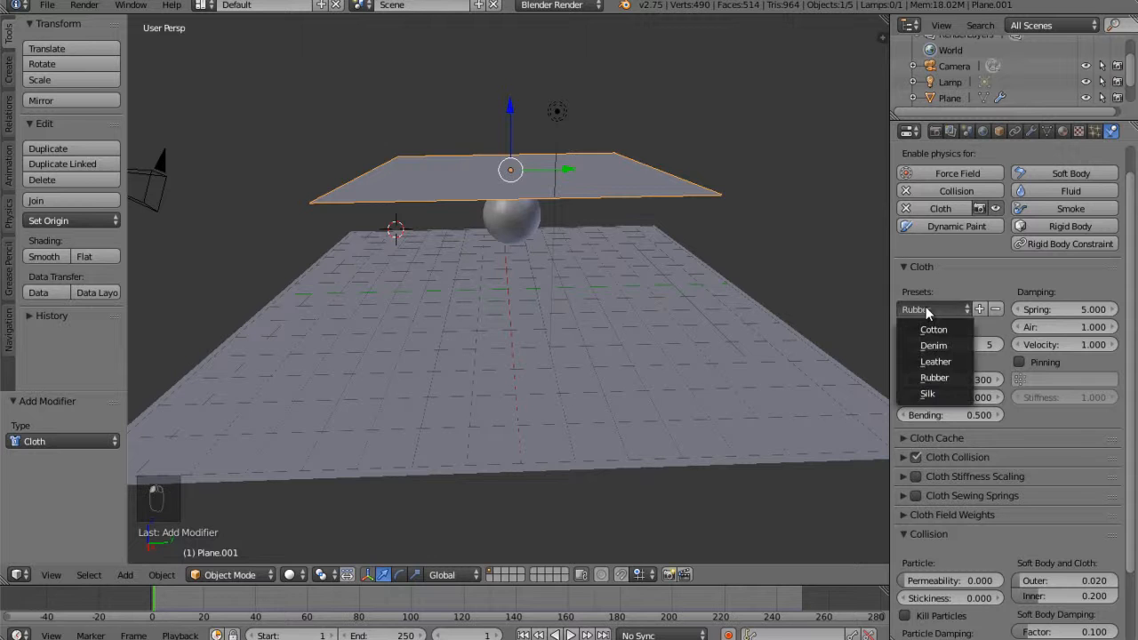
click(928, 394)
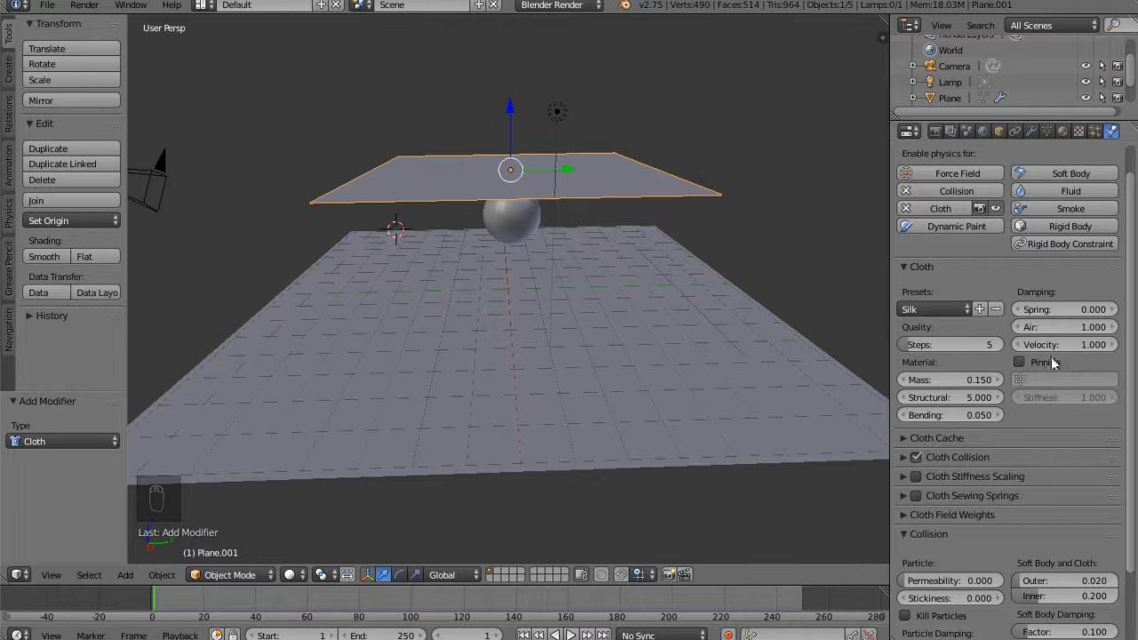
Set the cloth collision quality to 5 and enable Self Collision for the suspended plane
scroll(1022, 391, down, 1)
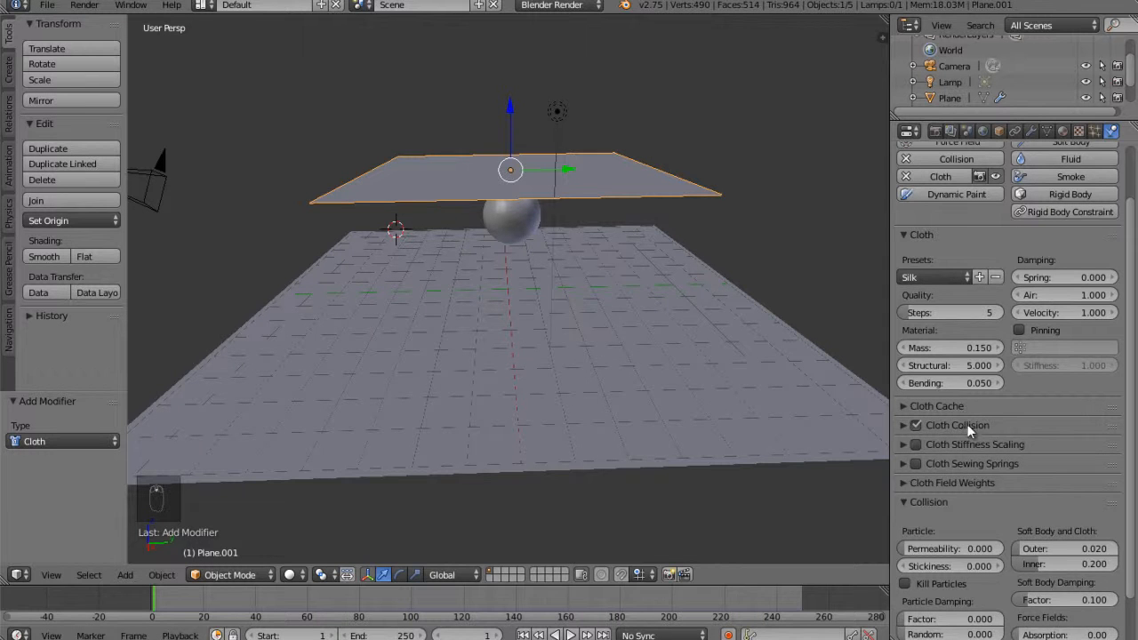
click(968, 425)
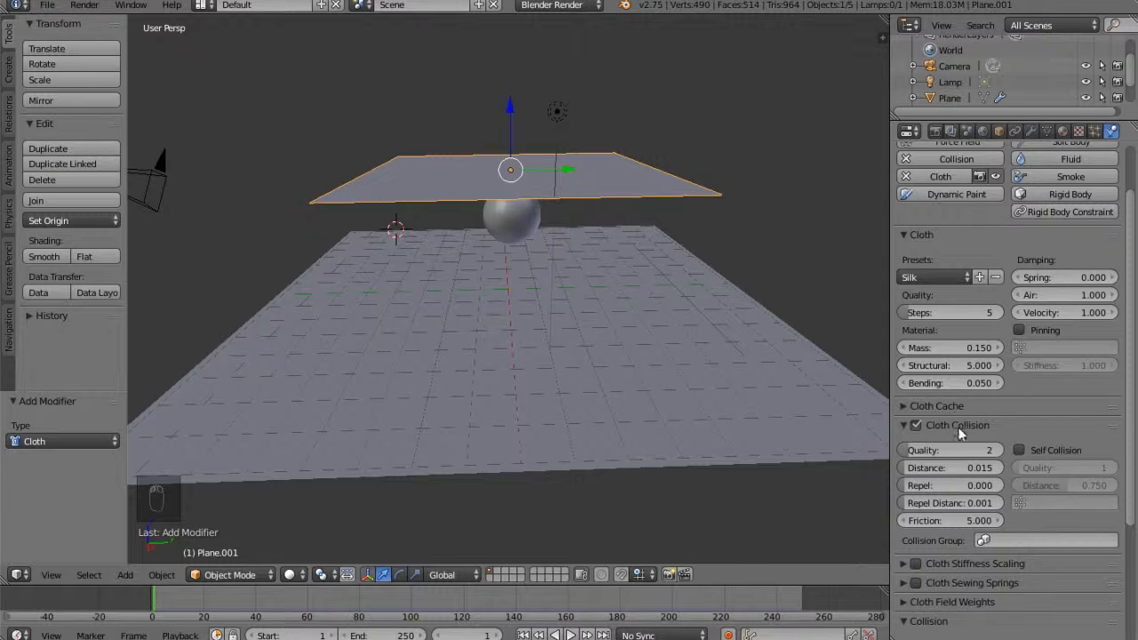
scroll(965, 465, down, 1)
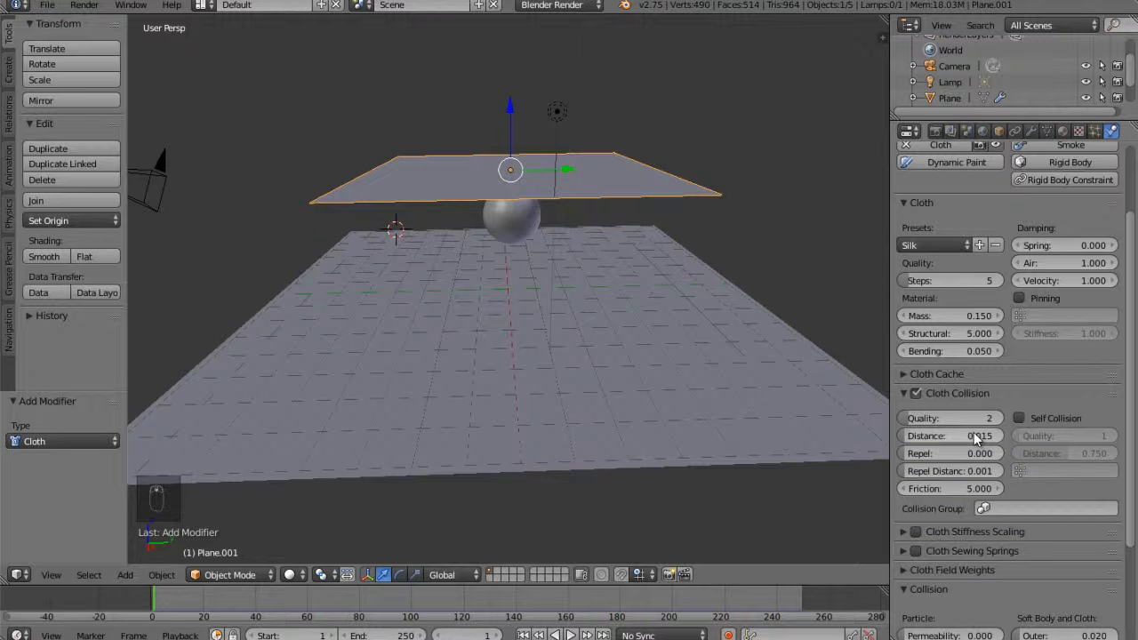
drag(916, 421, 935, 417)
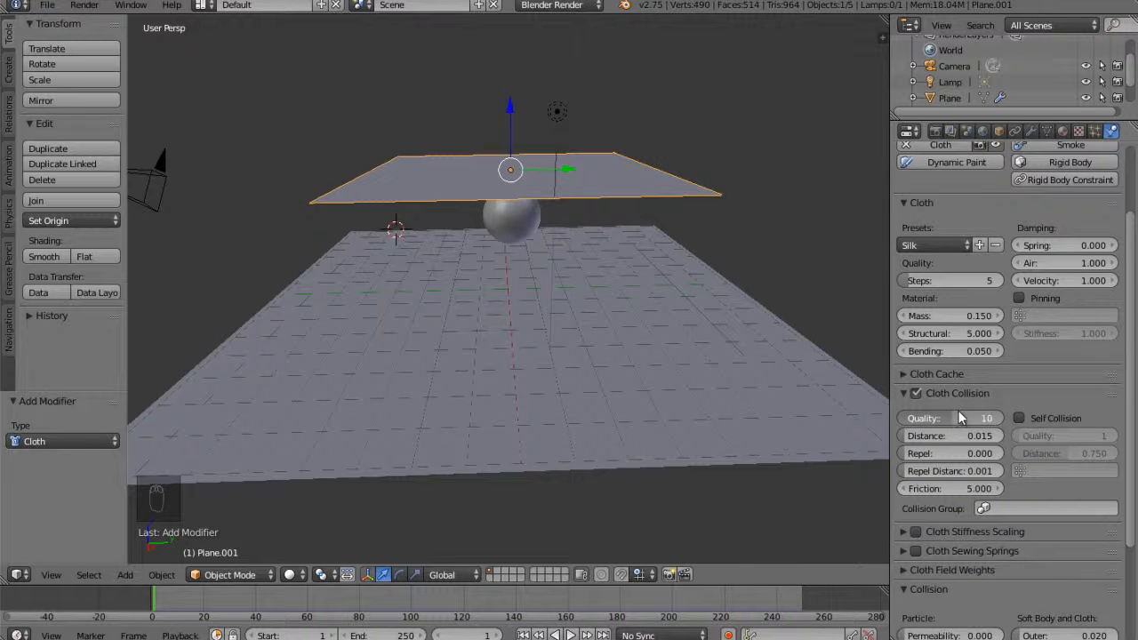
drag(947, 412, 929, 413)
click(1020, 418)
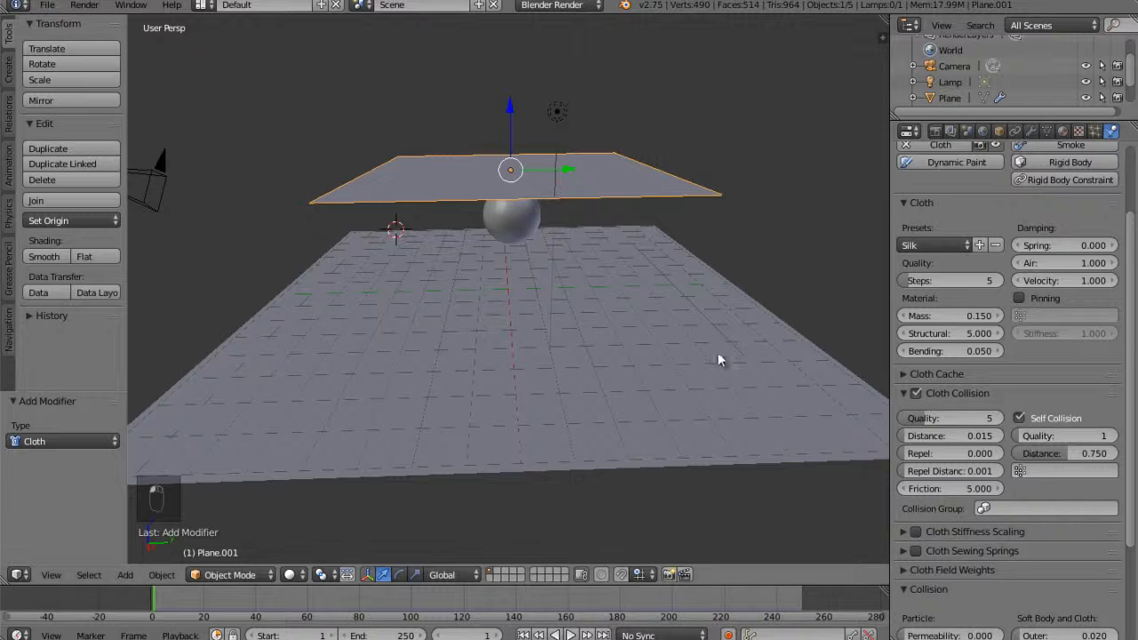
Play the animation to preview how the cloth falls over the sphere, and stop it around frame 105
middle_drag(666, 325, 709, 326)
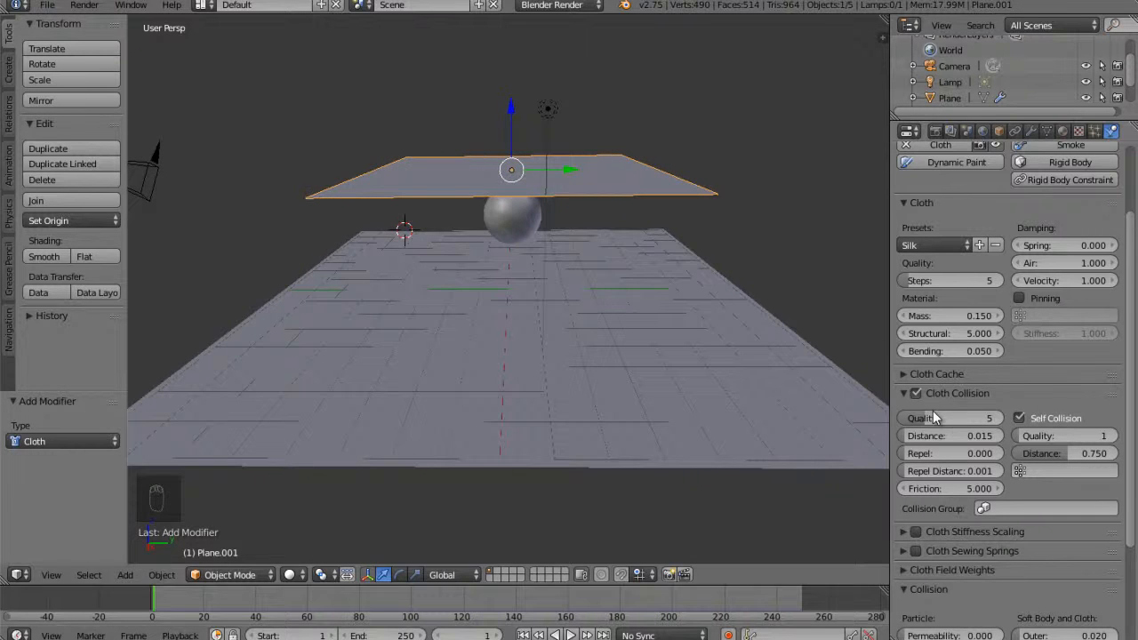
middle_drag(537, 252, 572, 279)
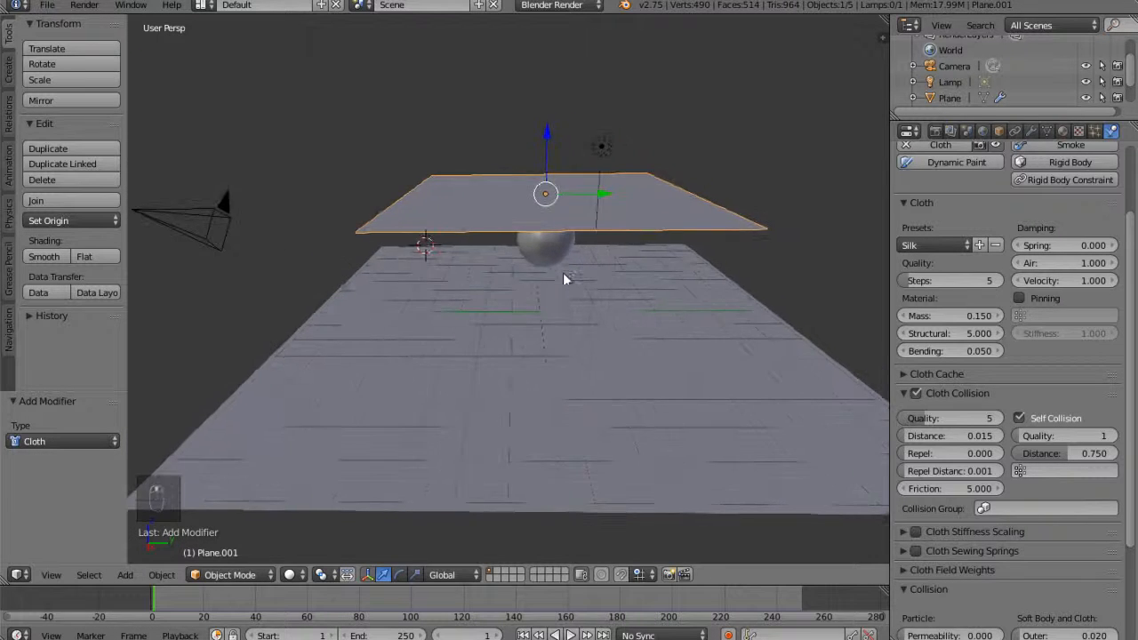
click(571, 635)
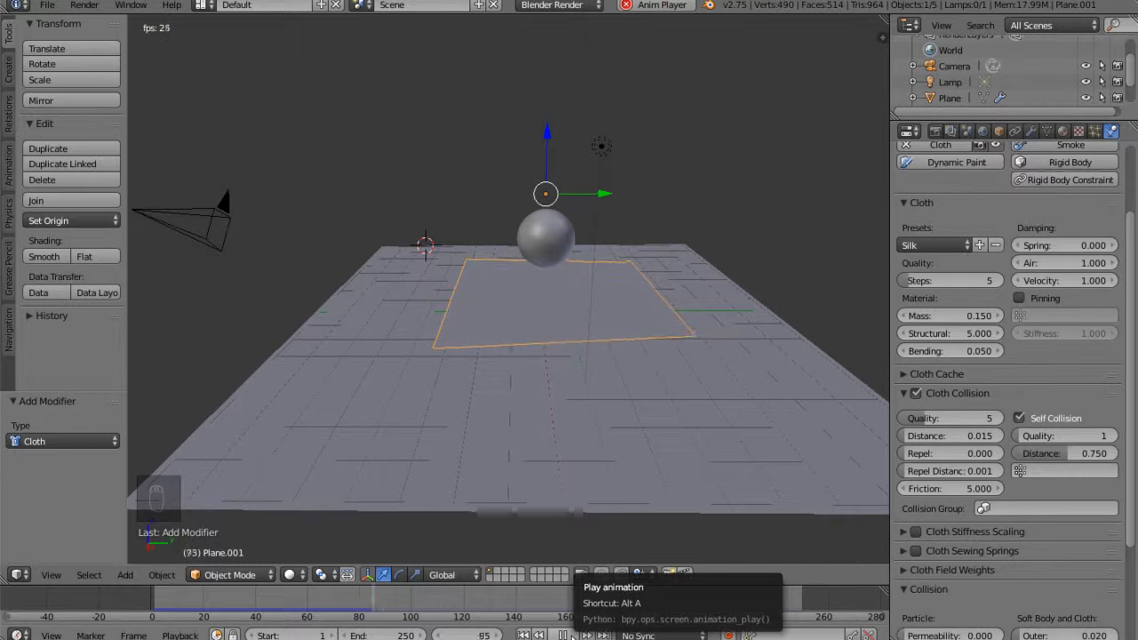
click(564, 635)
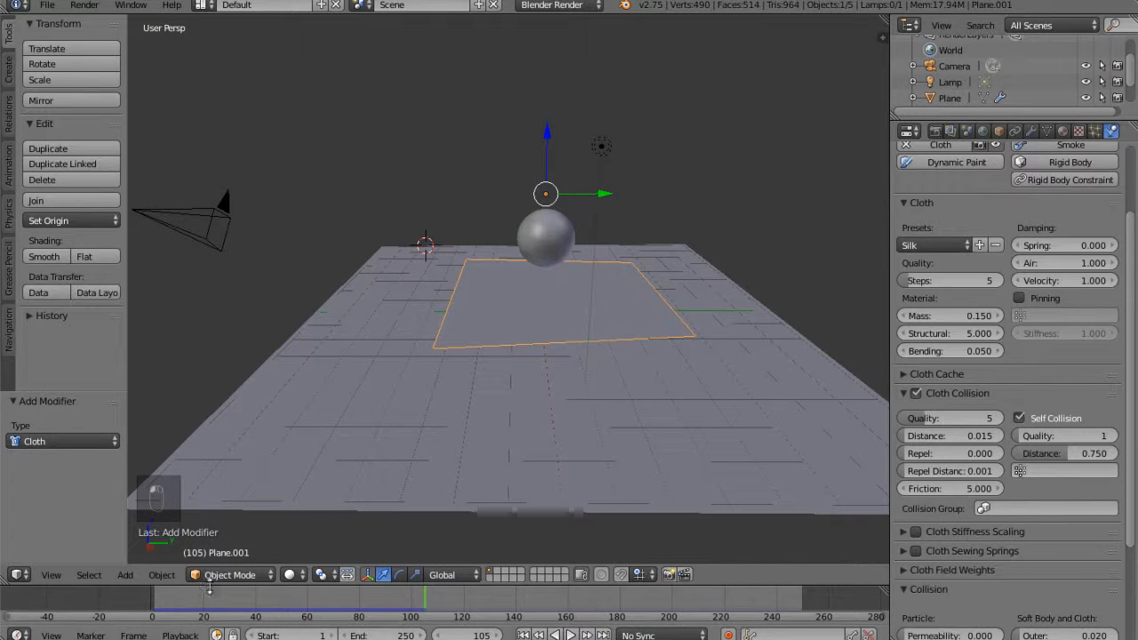
Return the timeline to its first frame and set the animation's end frame to 120
click(153, 605)
click(152, 605)
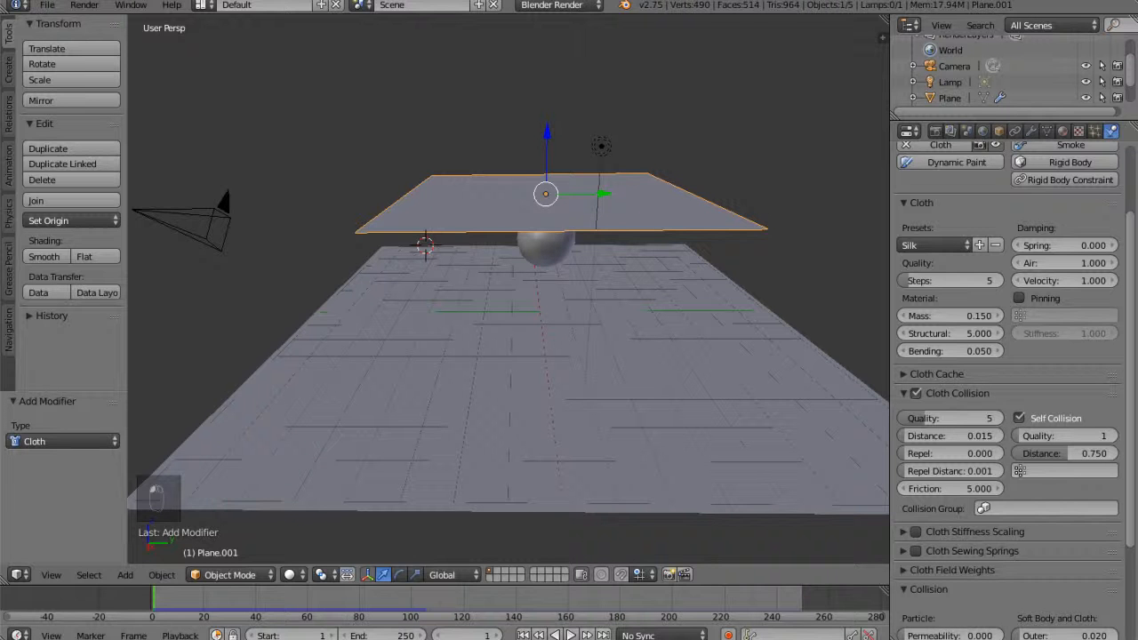
click(400, 635)
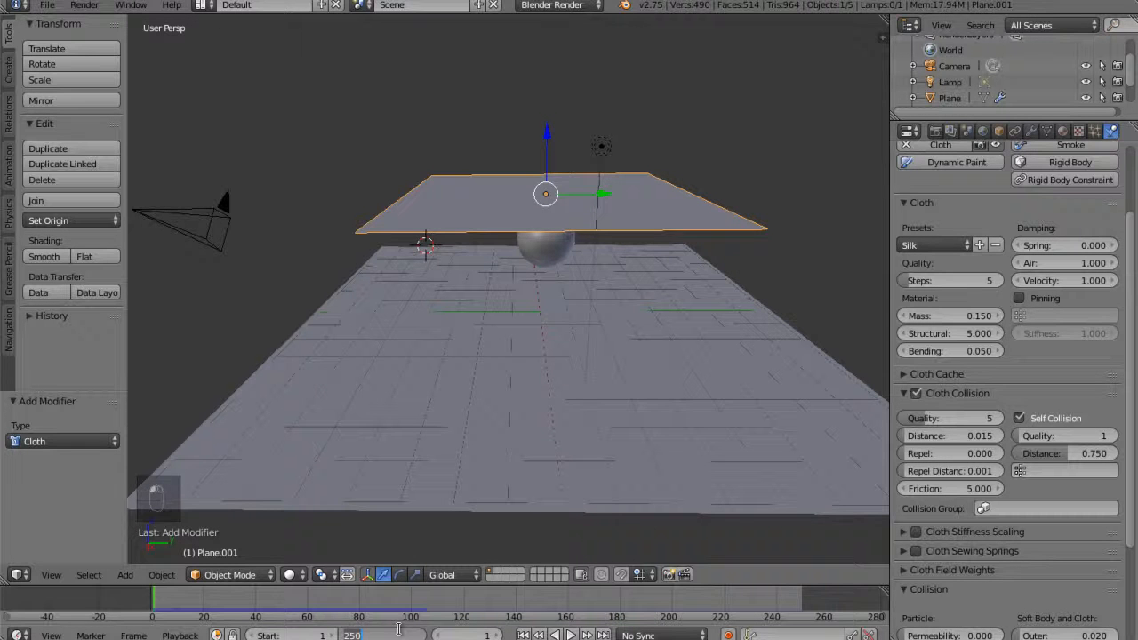
key(Return)
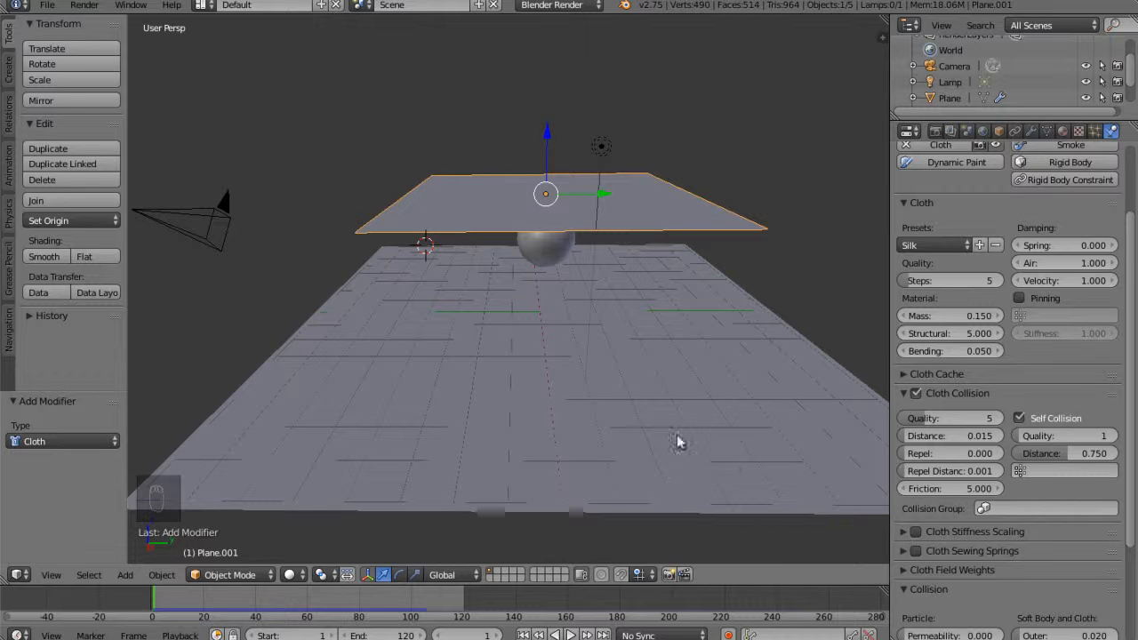
Subdivide the suspended plane's mesh in Edit Mode with the number of cuts set to 20
mouse_move(592, 373)
middle_down()
mouse_move(585, 358)
mouse_move(613, 381)
mouse_move(585, 375)
mouse_move(577, 359)
mouse_move(592, 359)
middle_up()
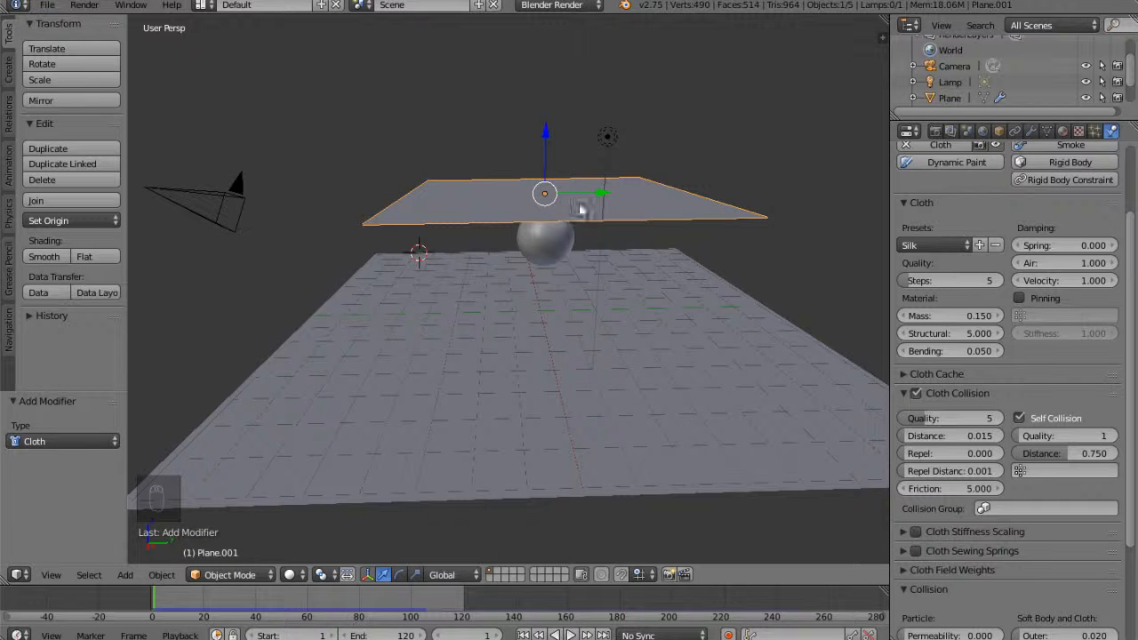
key(Tab)
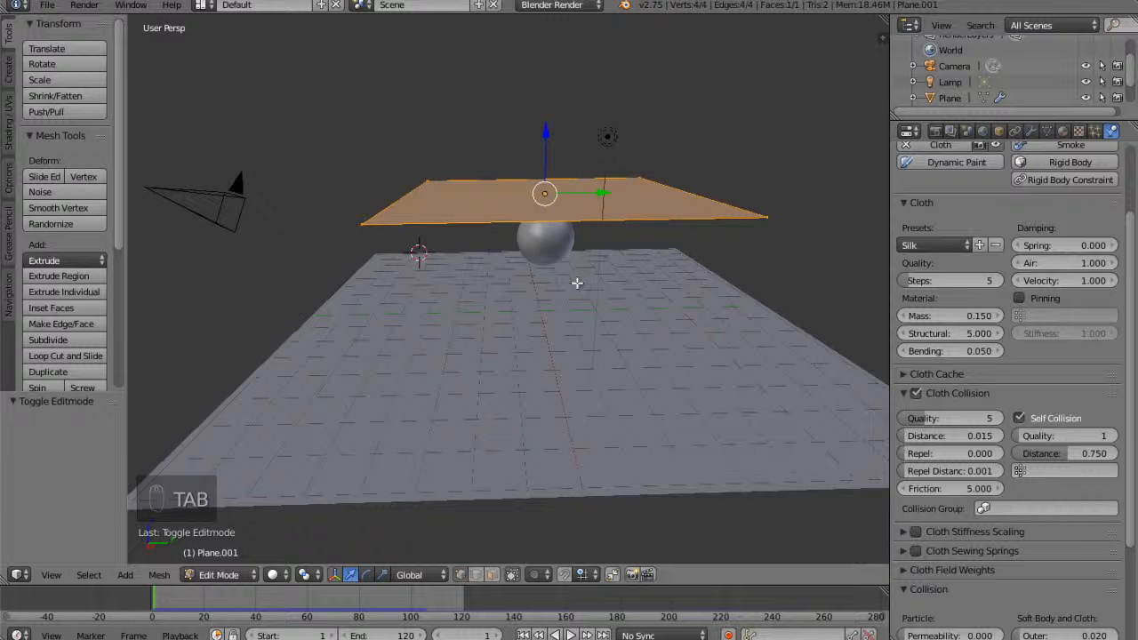
middle_drag(578, 283, 564, 304)
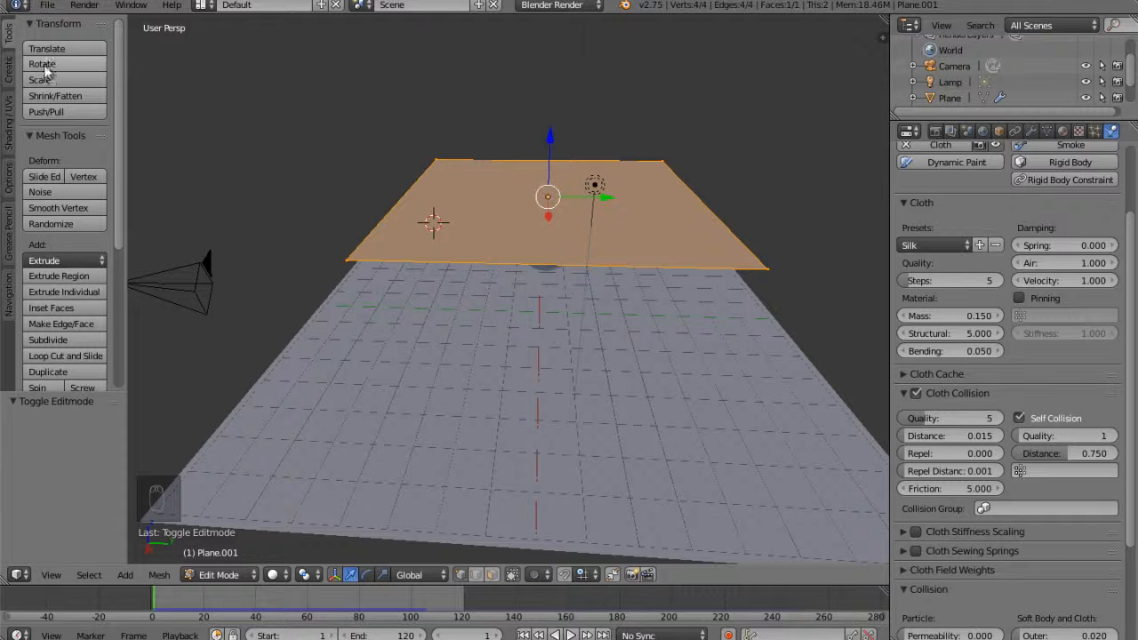
drag(124, 94, 184, 123)
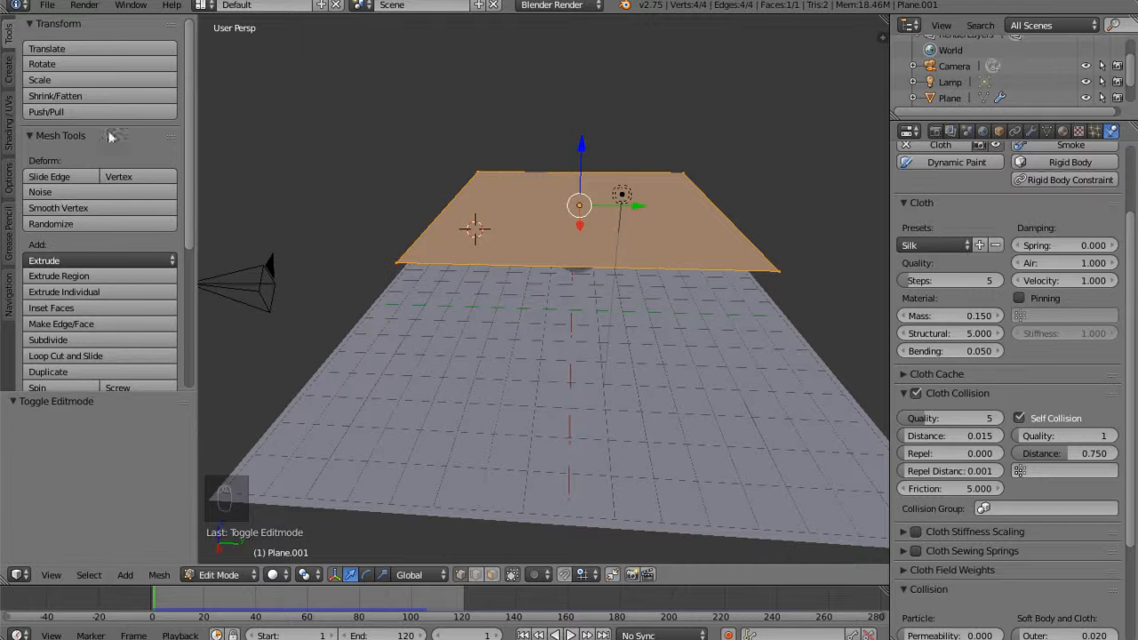
click(76, 341)
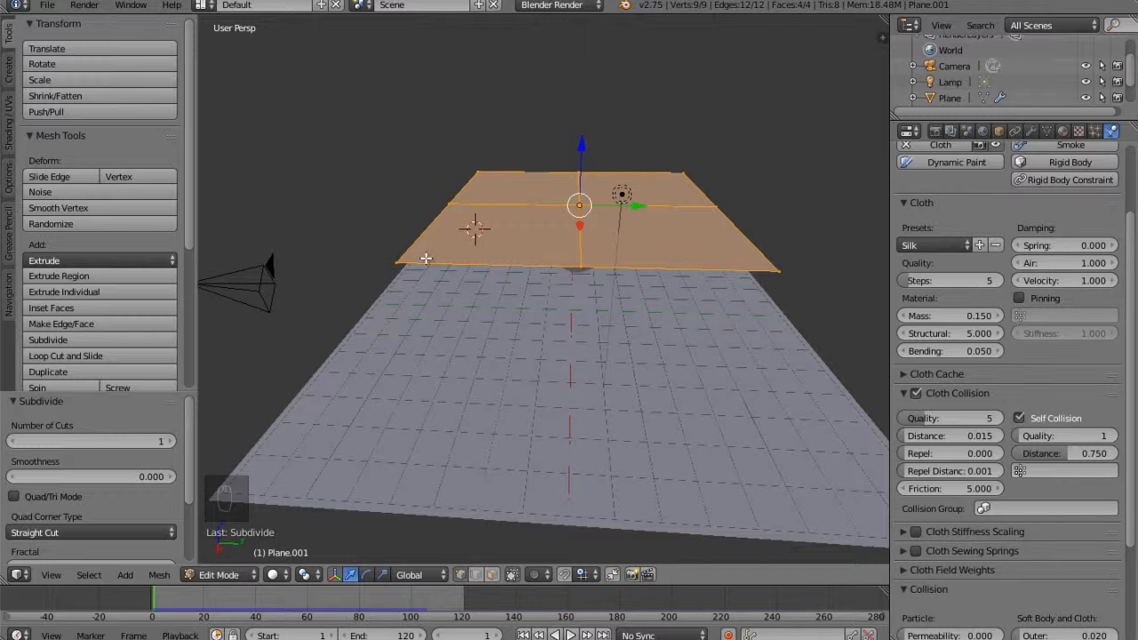
click(168, 443)
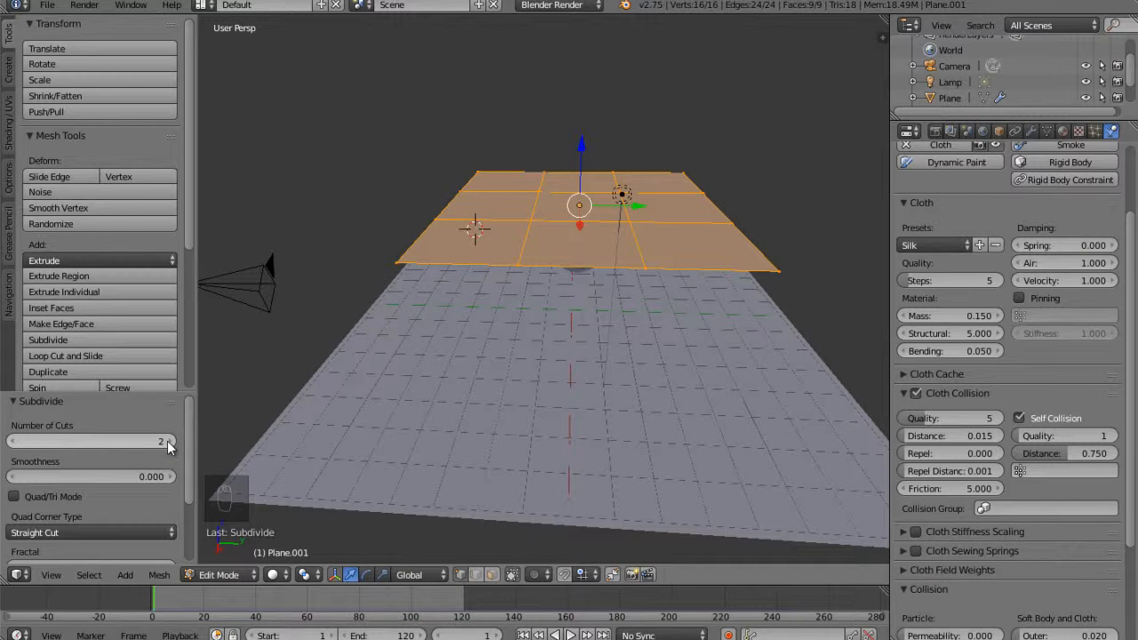
click(168, 443)
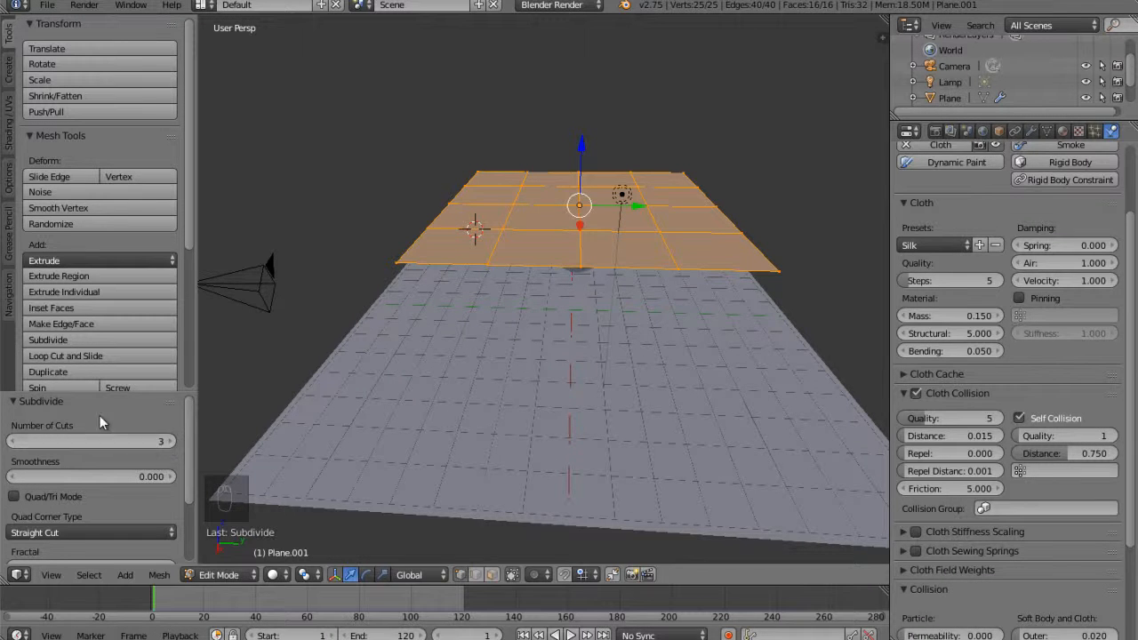
click(146, 441)
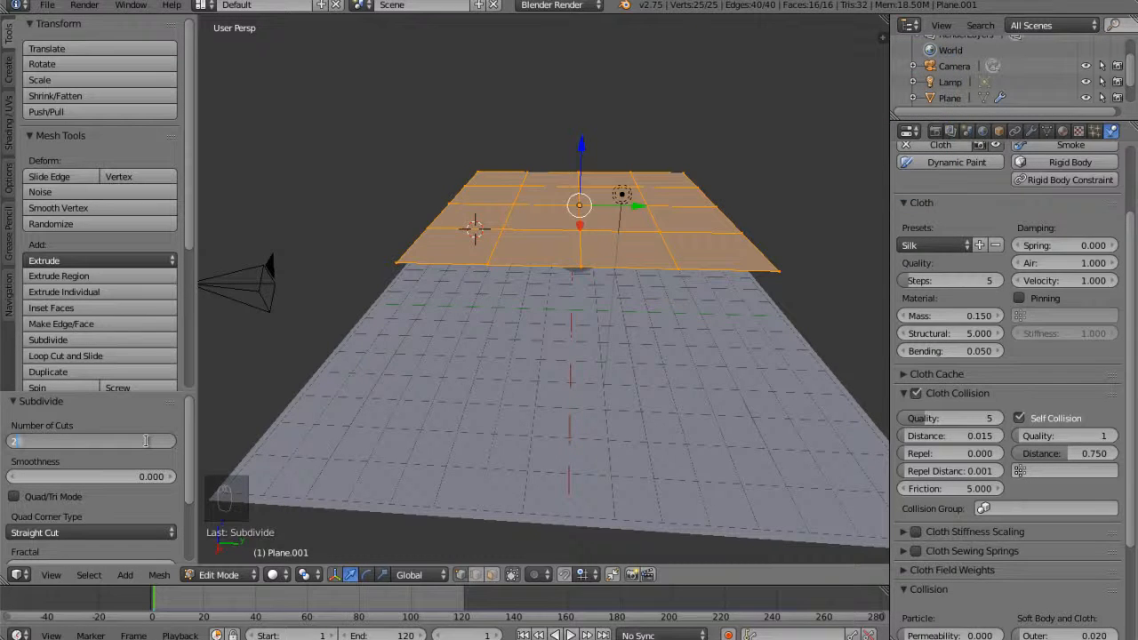
key(Return)
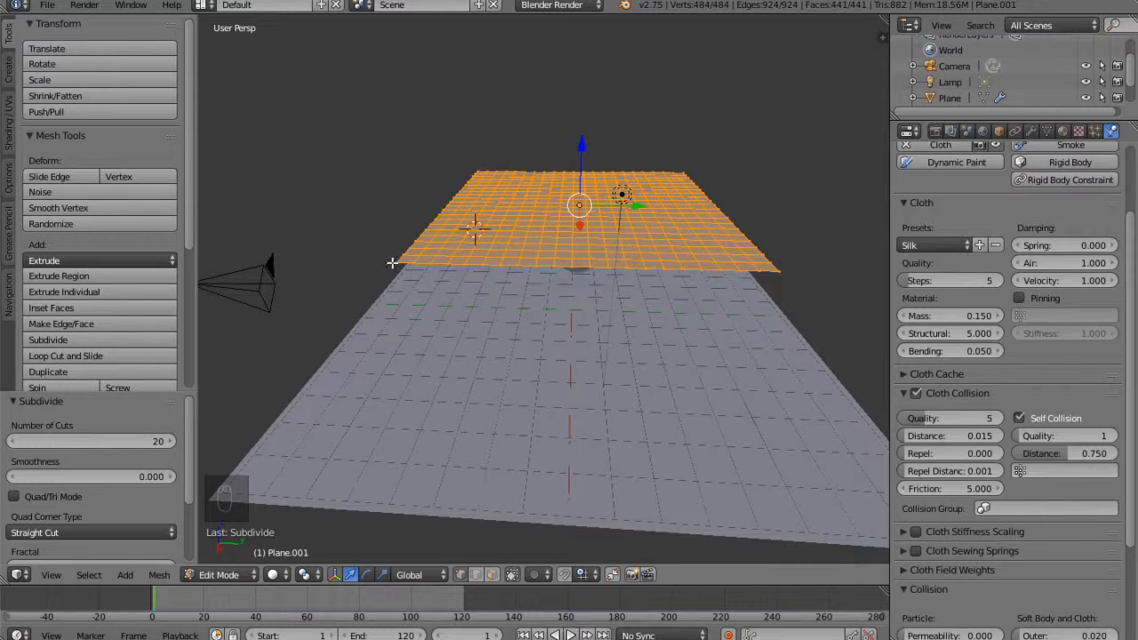
Try denser subdivisions of the suspended plane with 30 cuts and with 50 cuts
mouse_move(634, 322)
middle_down()
mouse_move(655, 317)
mouse_move(602, 465)
mouse_move(632, 318)
mouse_move(617, 294)
mouse_move(596, 295)
mouse_move(610, 323)
mouse_move(643, 328)
mouse_move(627, 310)
middle_up()
click(148, 440)
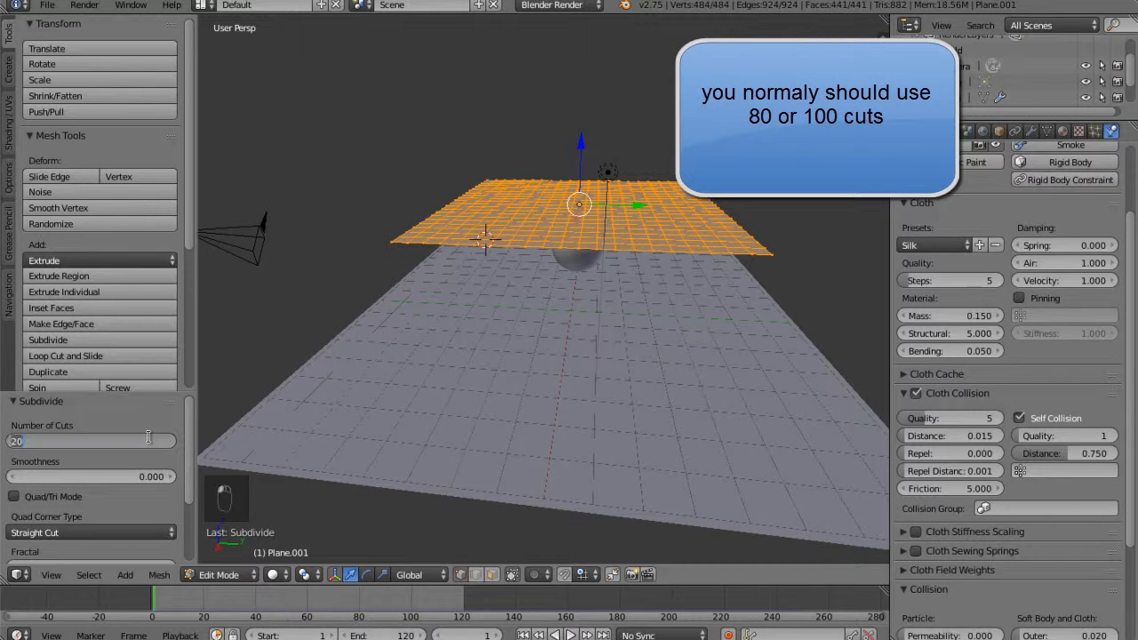
text(30)
key(Return)
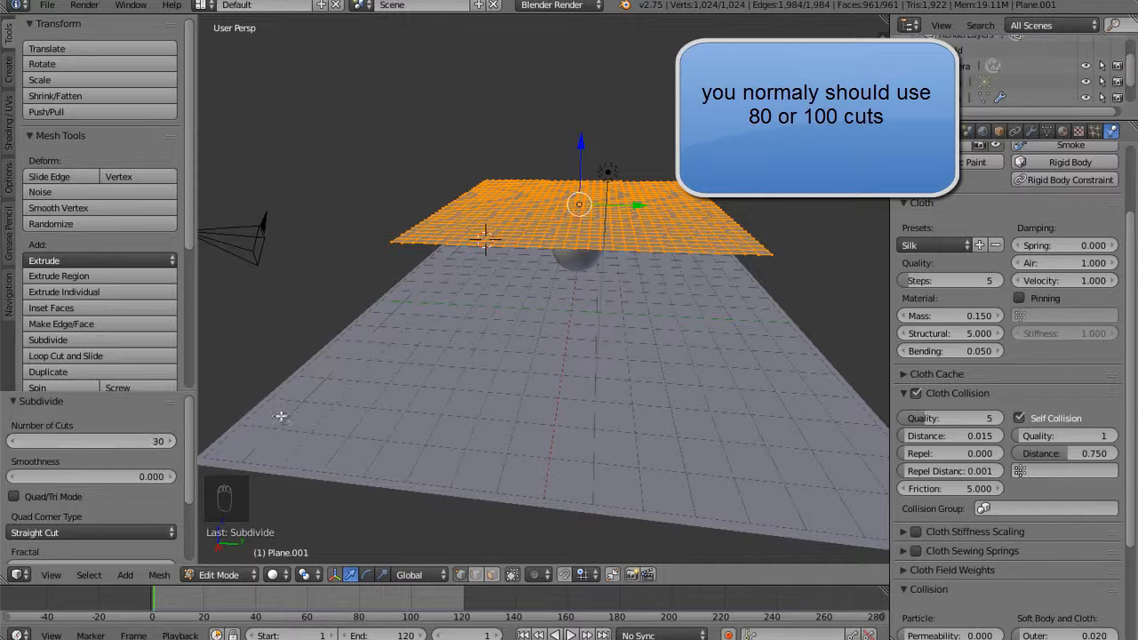
middle_drag(452, 370, 498, 374)
click(152, 442)
text(50)
key(Return)
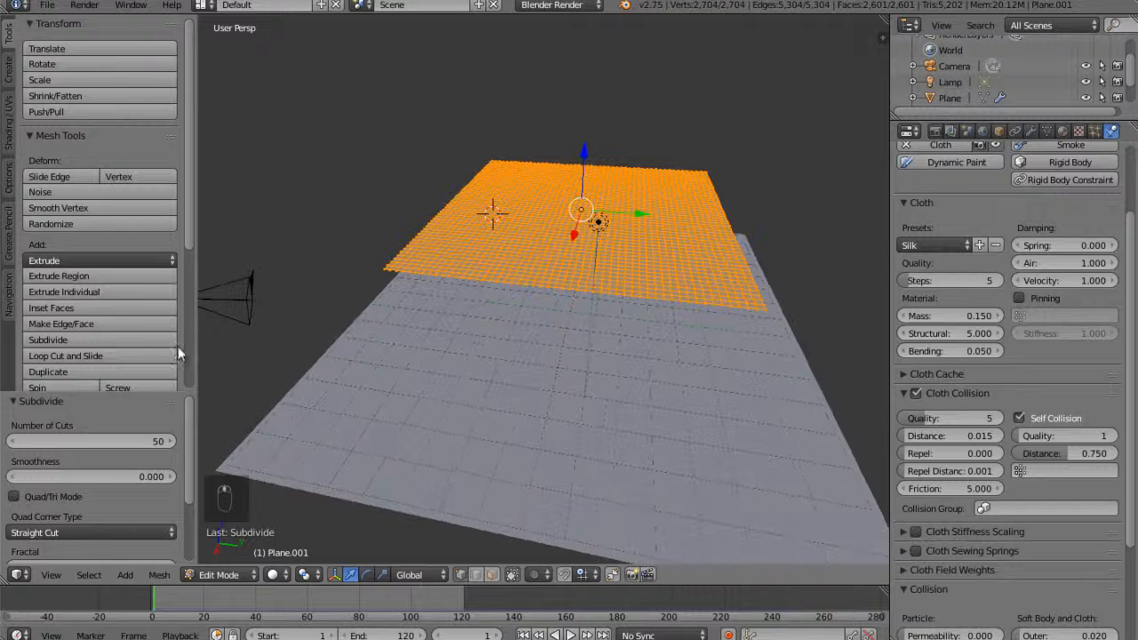
Set the plane's subdivision to 30 cuts and return to Object Mode
click(153, 440)
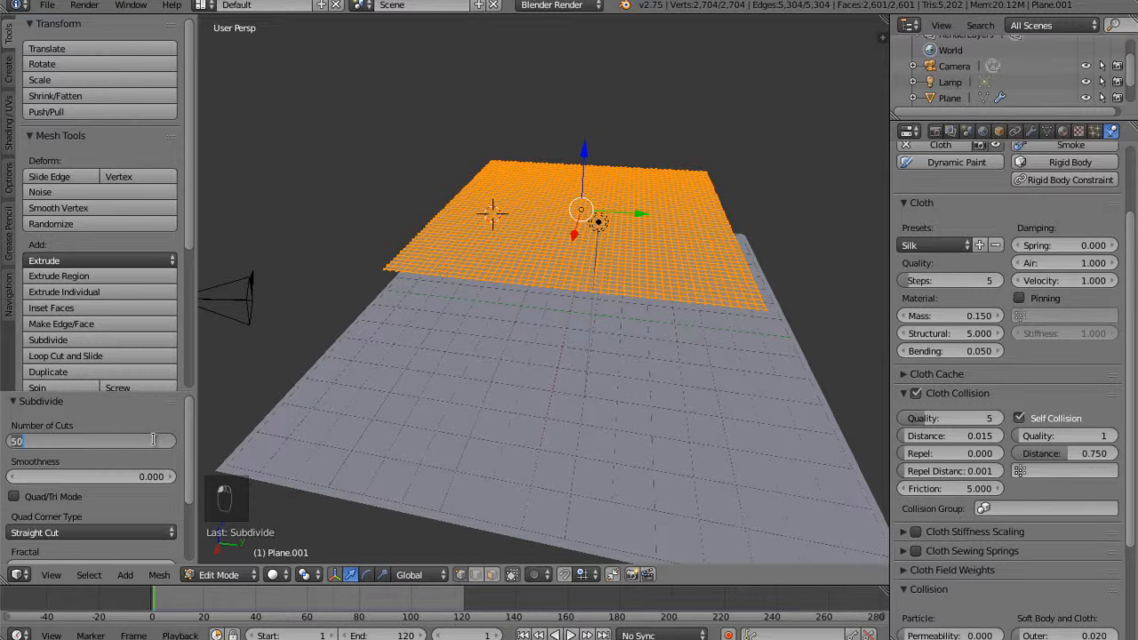
text(30)
key(Return)
middle_drag(529, 379, 575, 372)
key(Tab)
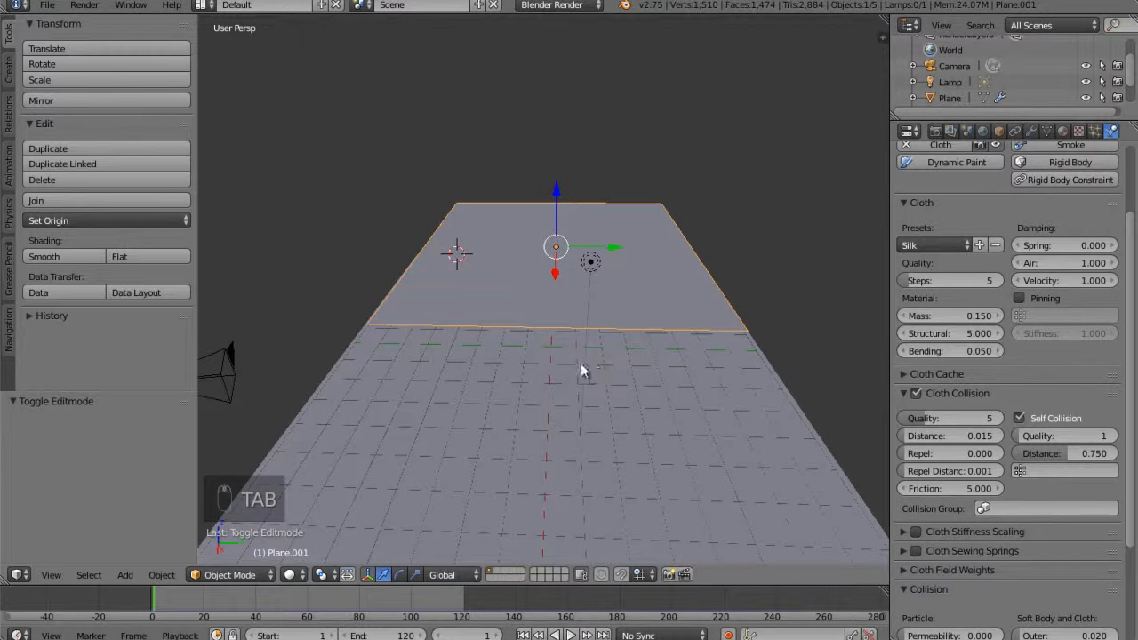
key(Tab)
key(Tab)
key(Tab)
key(Tab)
Play the simulation to preview the subdivided cloth falling over the sphere, stop it, and move the timeline back to frame 2
mouse_move(608, 346)
middle_down()
mouse_move(622, 317)
mouse_move(625, 346)
mouse_move(602, 323)
mouse_move(601, 334)
middle_up()
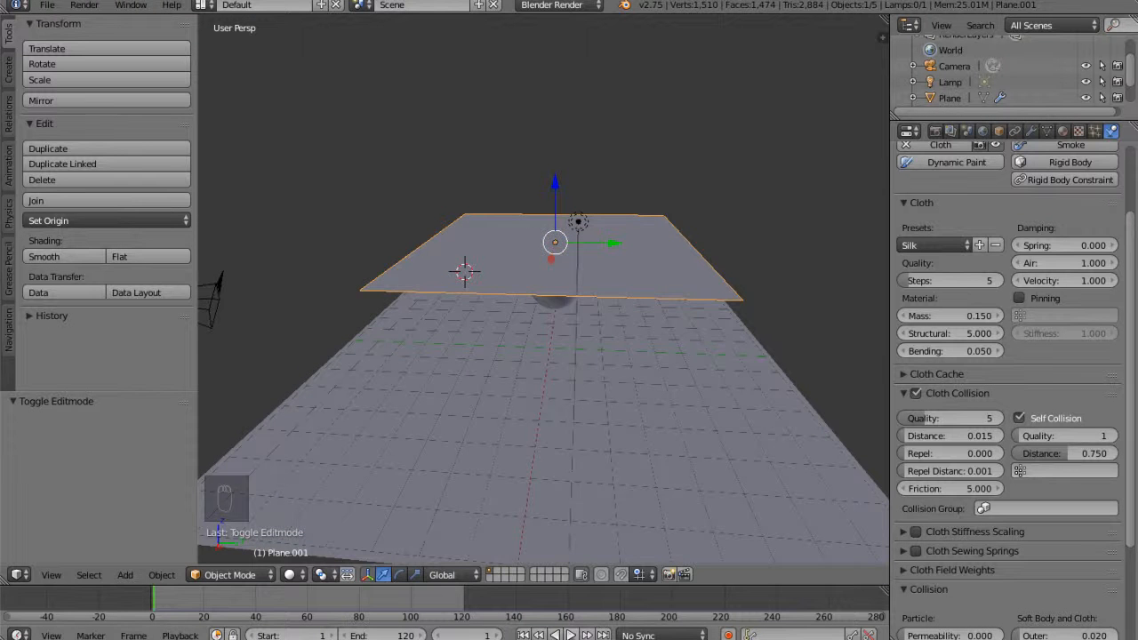
key(alt+a)
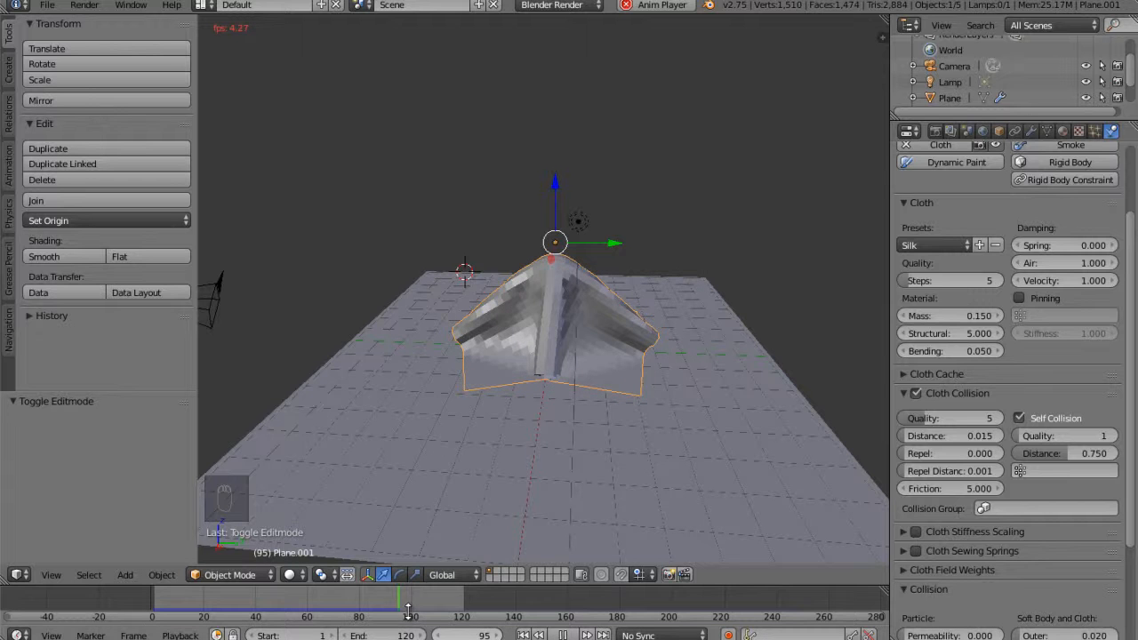
key(alt+a)
drag(176, 605, 155, 607)
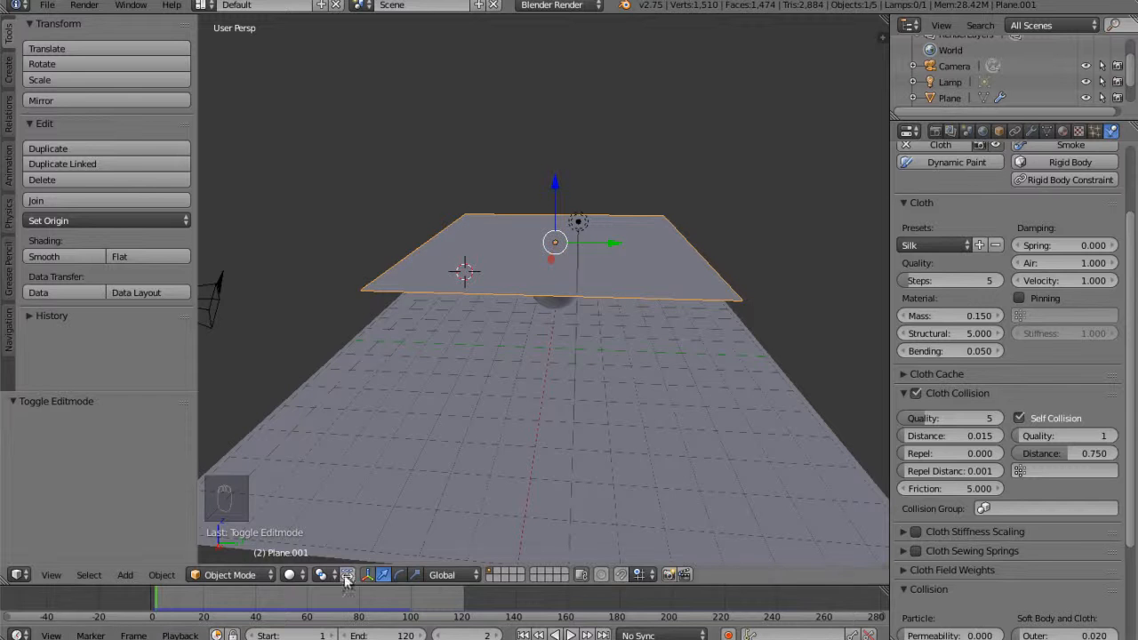
Apply smooth shading to the suspended cloth plane
click(61, 255)
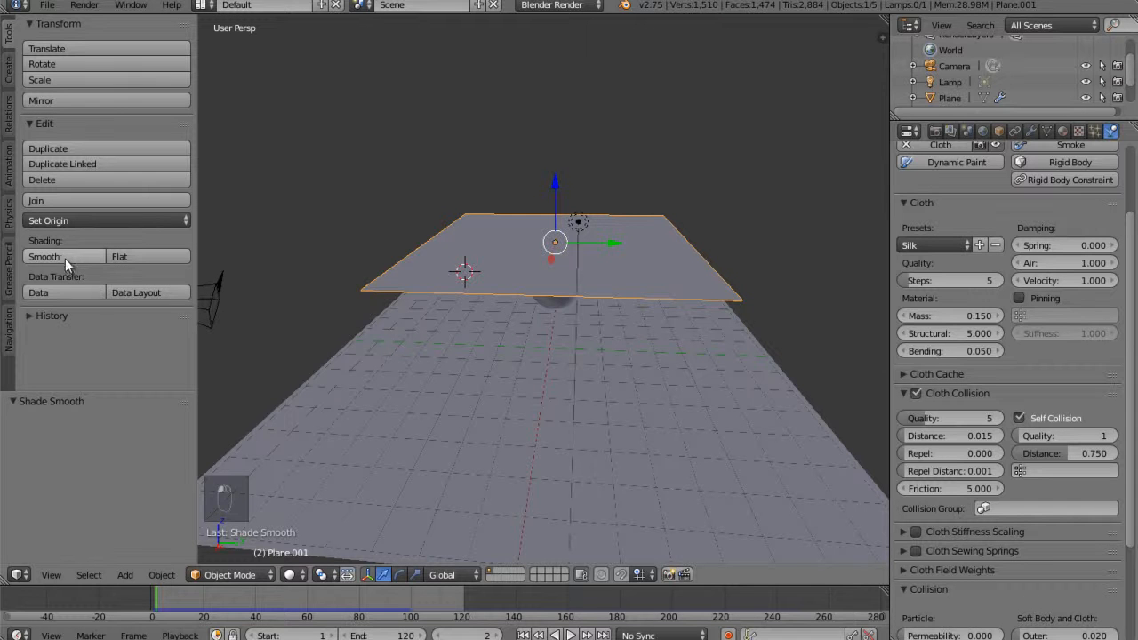
middle_drag(353, 475, 533, 367)
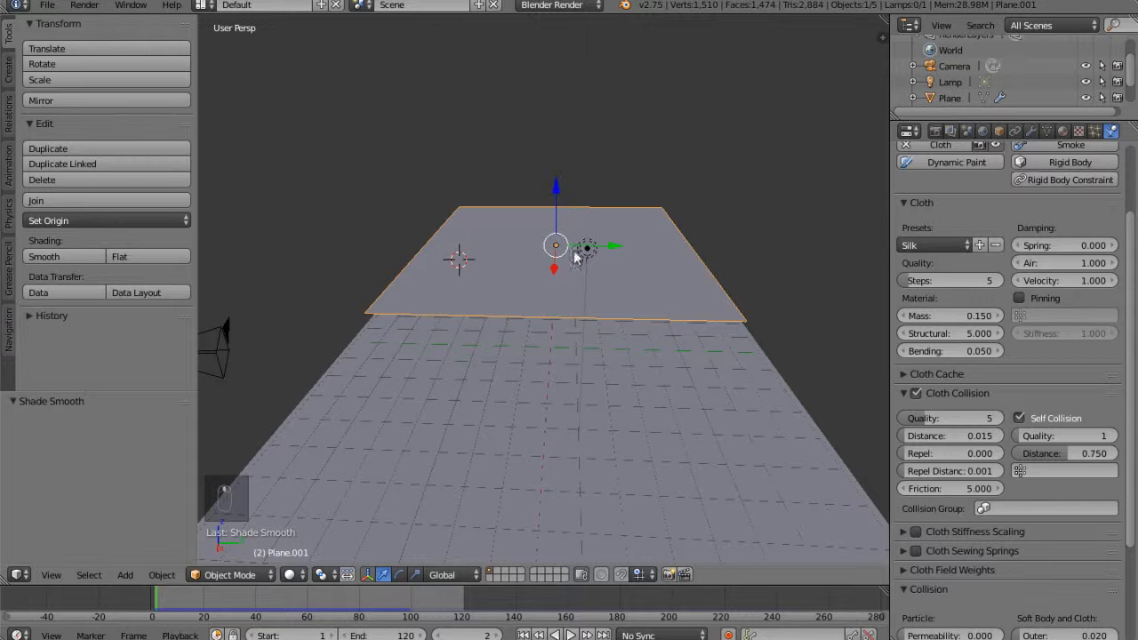
middle_drag(459, 354, 579, 380)
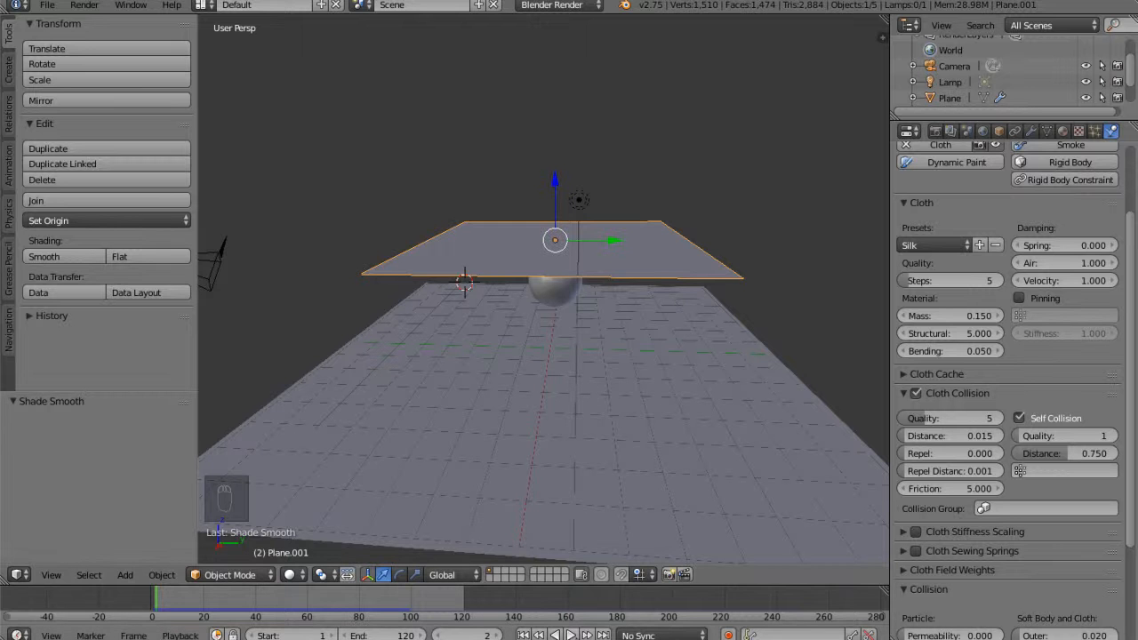
Play the smooth-shaded cloth simulation, stop it at frame 65, and examine the draped folds from another angle
middle_drag(572, 465, 572, 488)
middle_drag(756, 453, 620, 470)
click(572, 635)
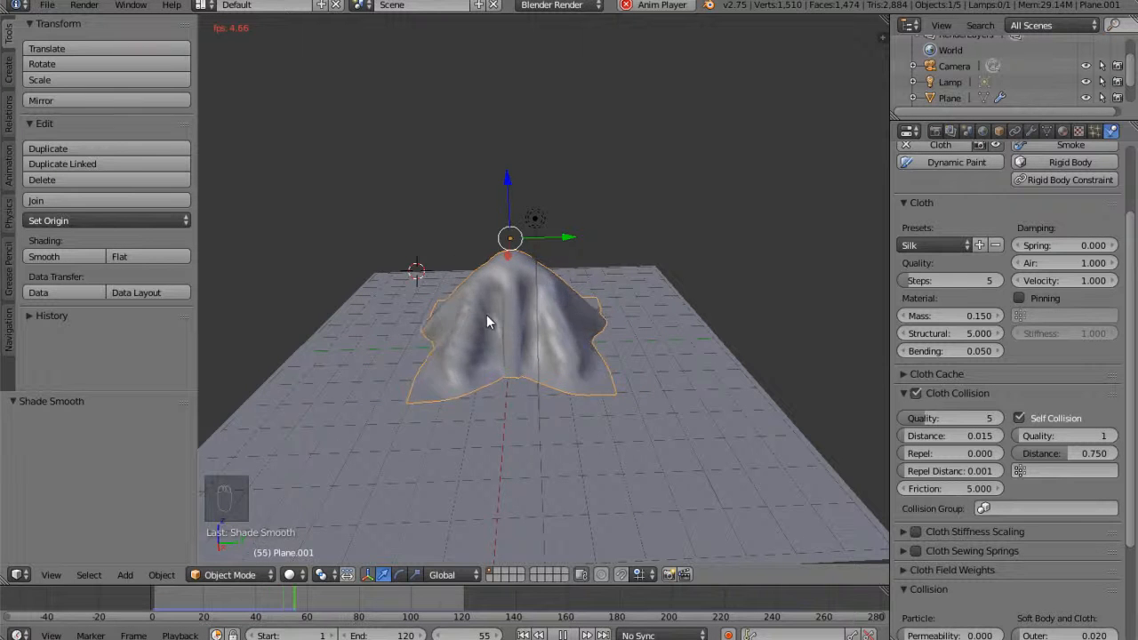
click(566, 635)
middle_drag(539, 380, 578, 381)
scroll(552, 380, up, 2)
scroll(498, 386, up, 2)
scroll(496, 389, down, 3)
middle_drag(508, 386, 537, 385)
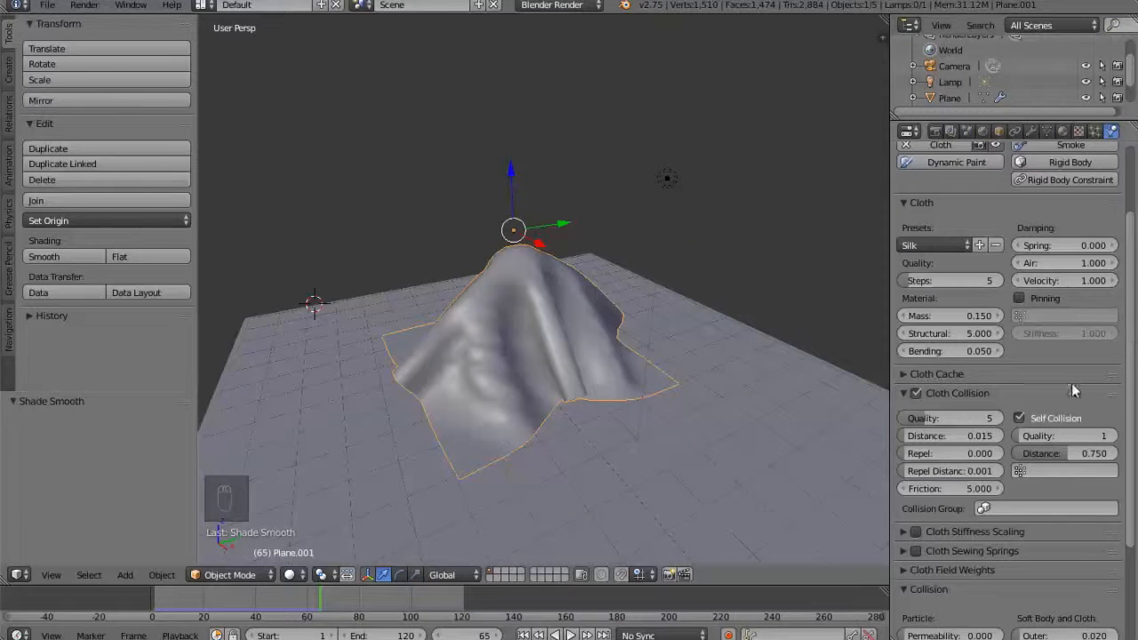
Set the cloth's self-collision quality to 5 and replay the simulation, stopping it at frame 50
click(1028, 435)
drag(1028, 435, 1069, 436)
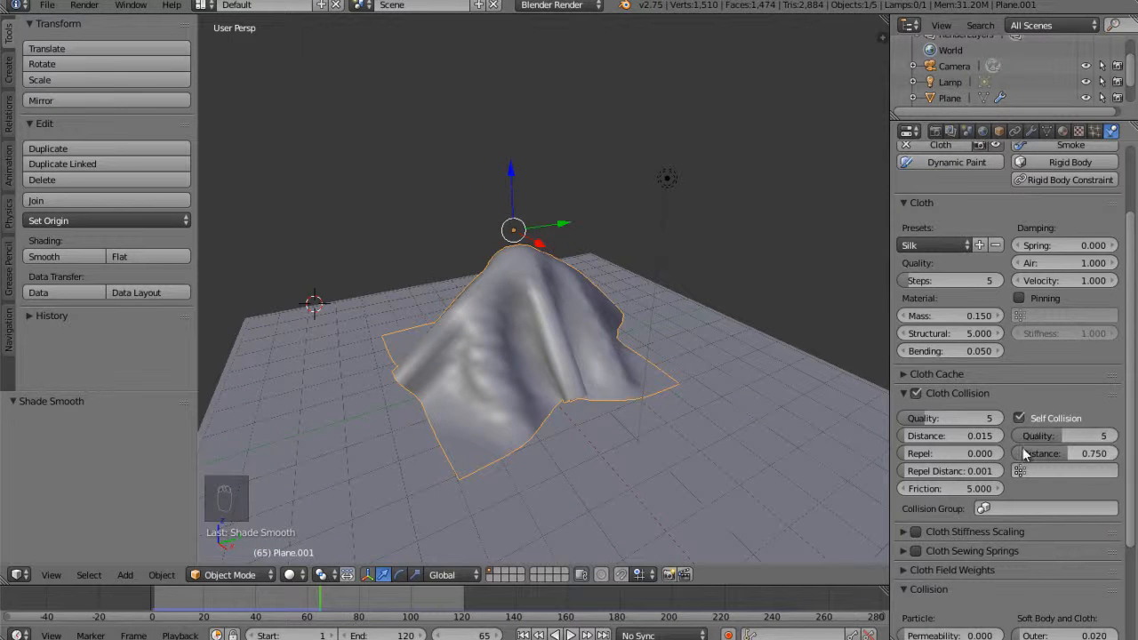
key(alt+a)
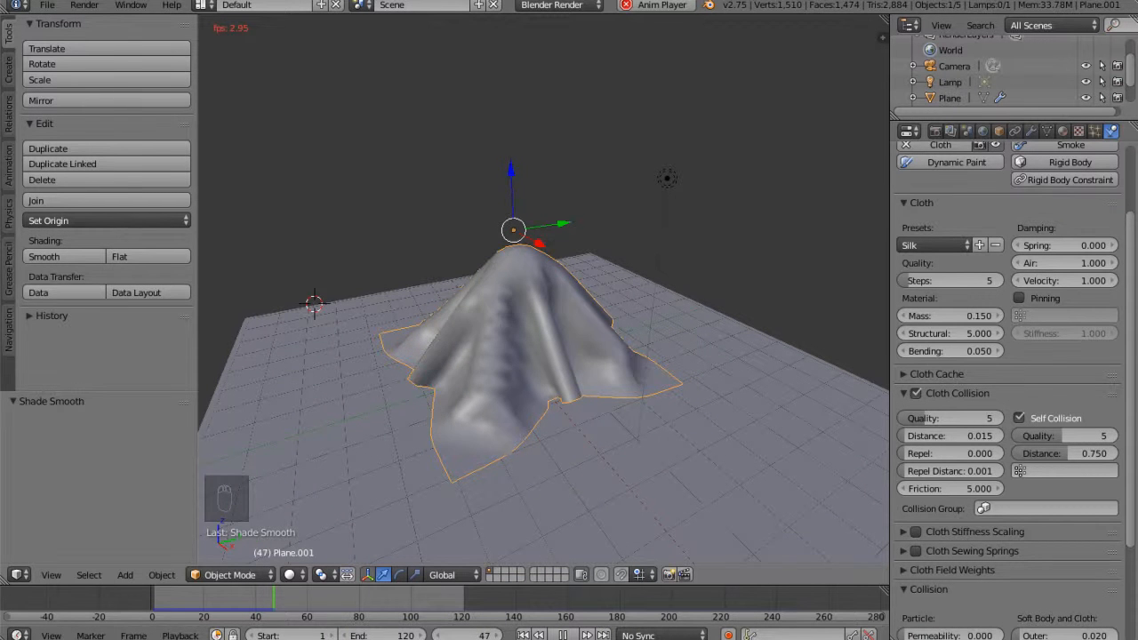
click(560, 635)
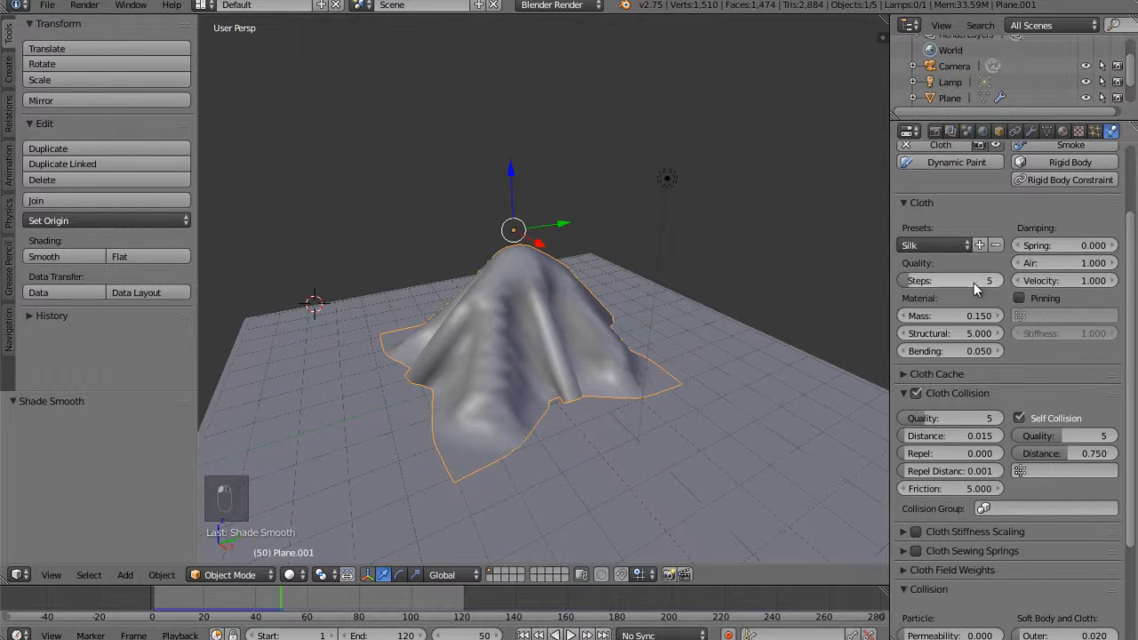
Set the cloth's quality steps to 10 and replay the simulation, stopping it at frame 33
drag(916, 284, 923, 282)
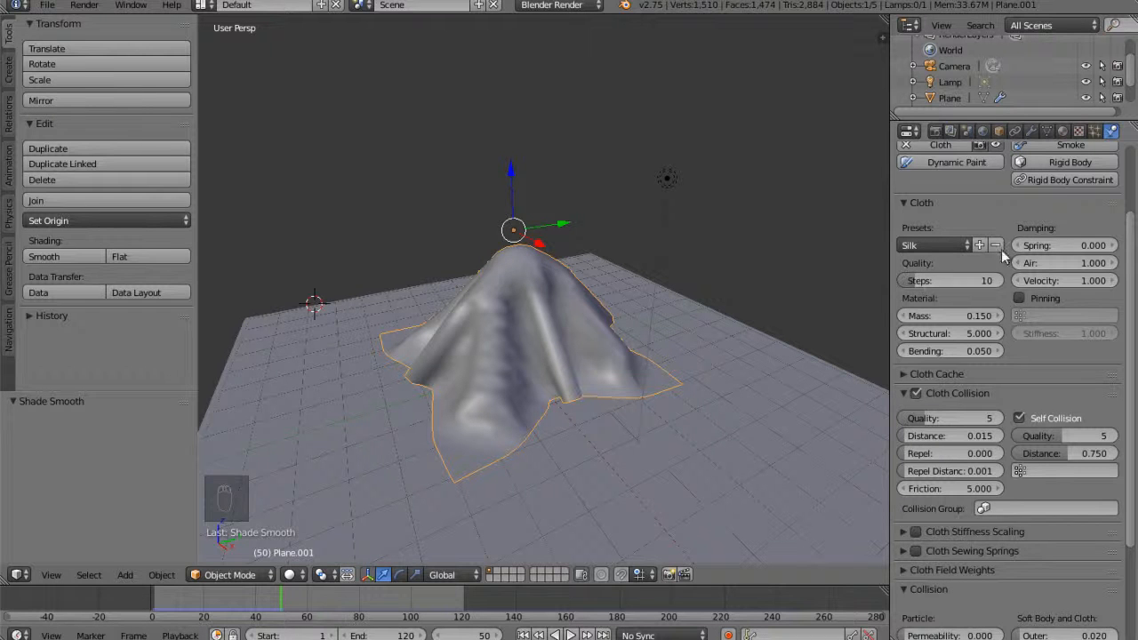
click(570, 634)
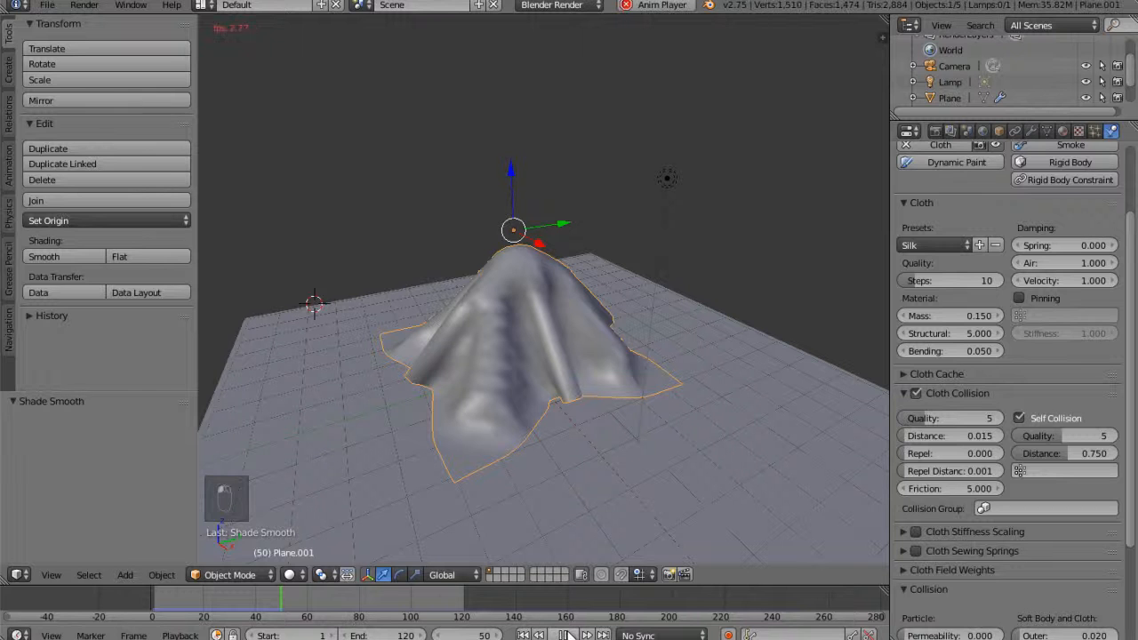
click(456, 595)
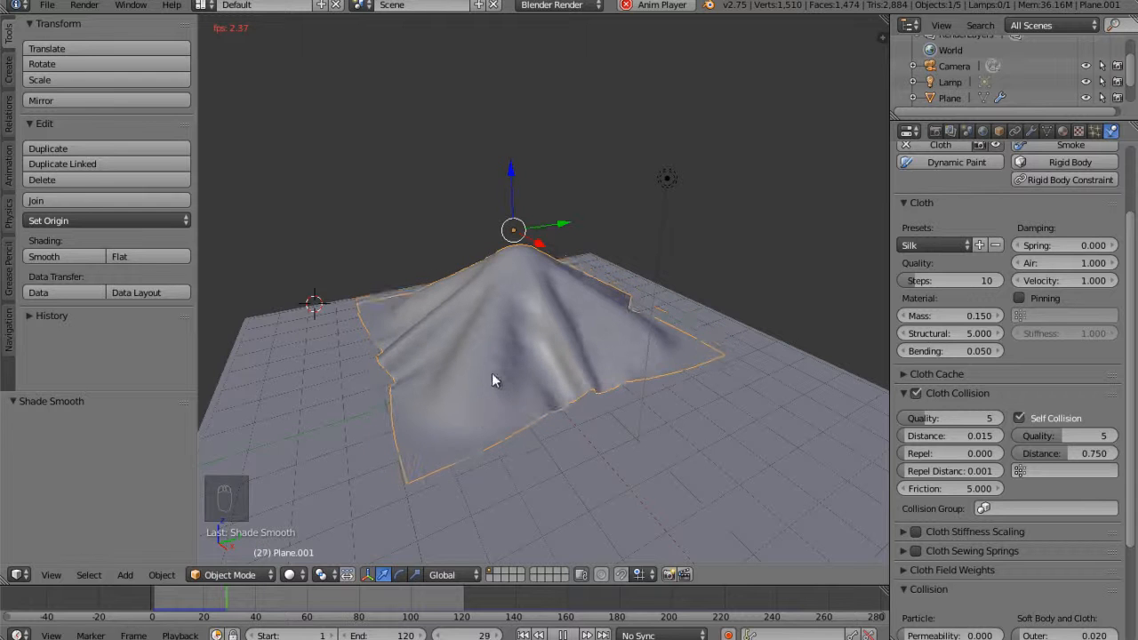
scroll(492, 373, up, 2)
key(alt+a)
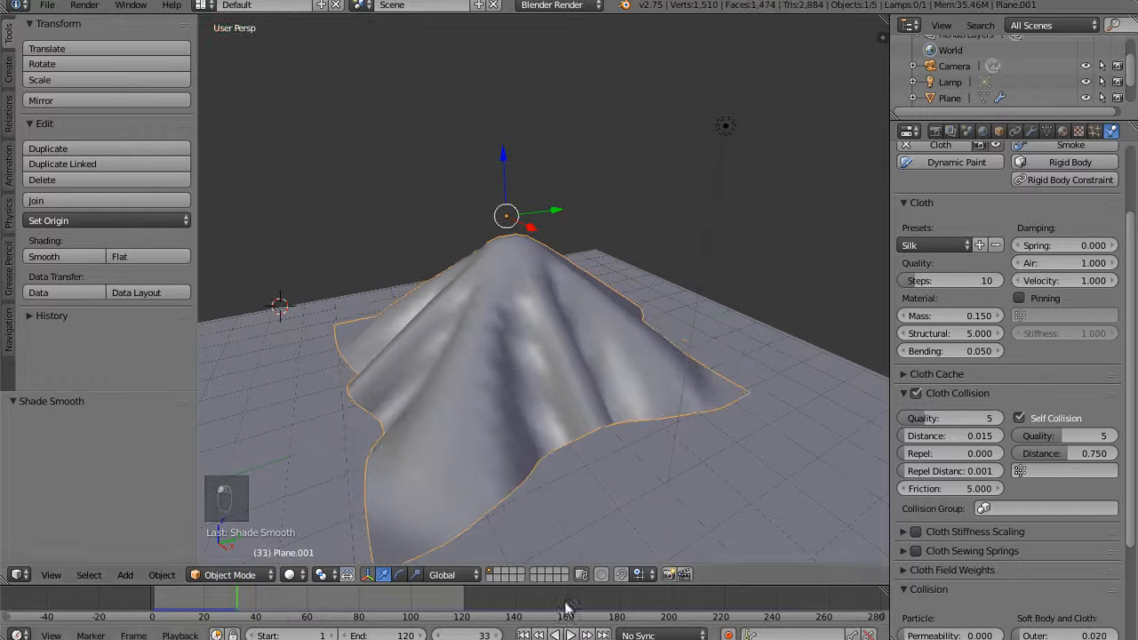
Examine the draped cloth's folds at frame 33 up close and from several sides
middle_drag(535, 419, 489, 388)
scroll(536, 378, up, 3)
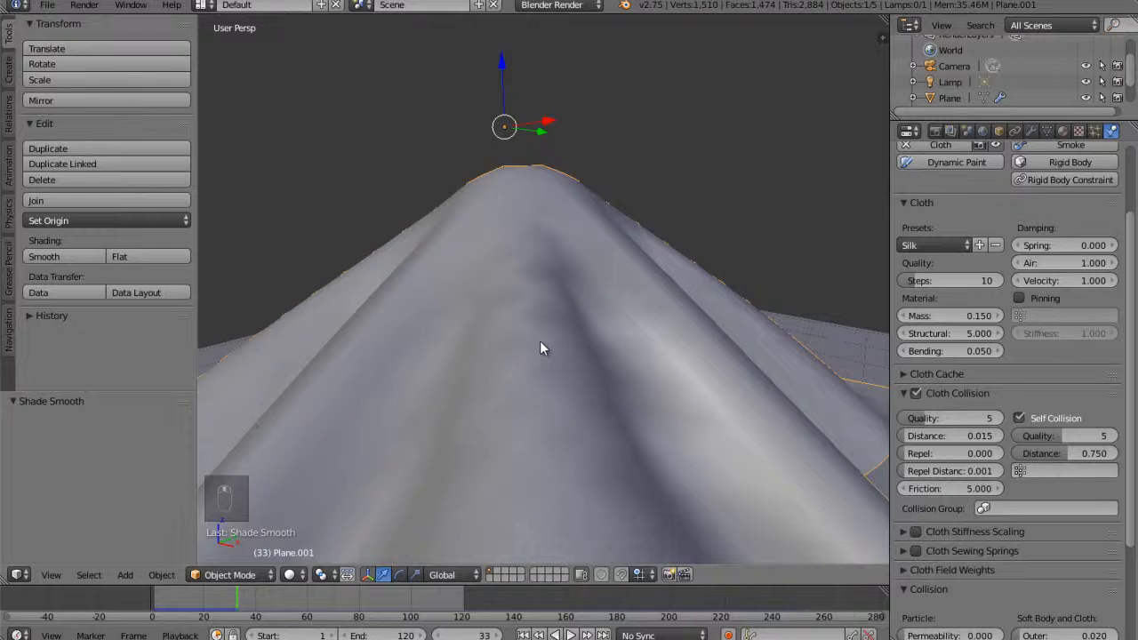
scroll(569, 379, down, 3)
middle_drag(563, 394, 497, 380)
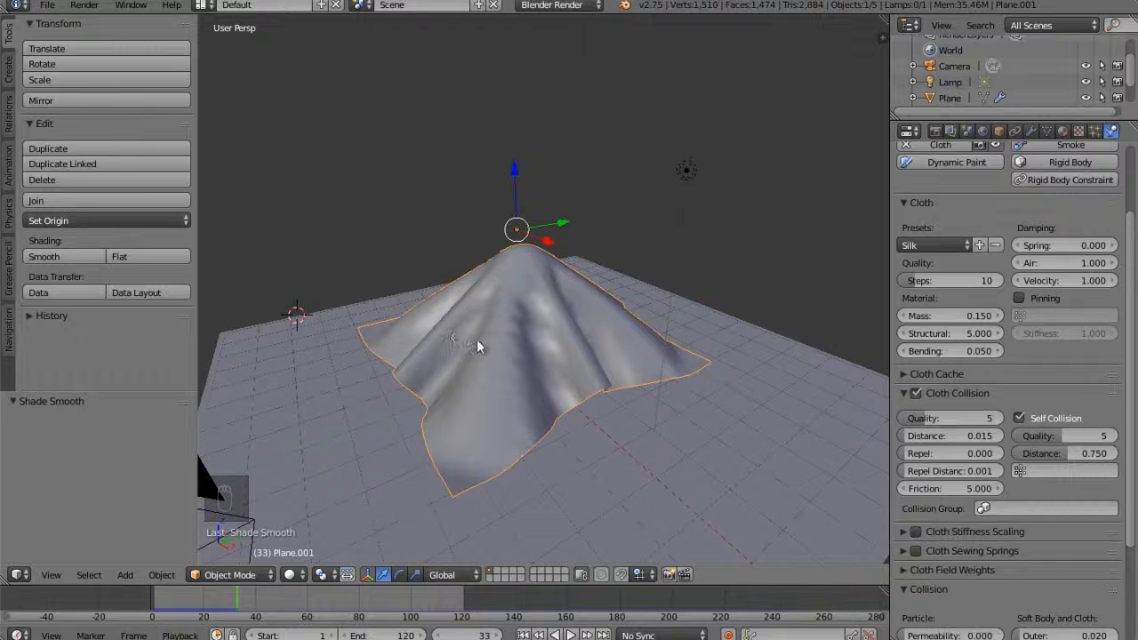
middle_drag(477, 343, 487, 389)
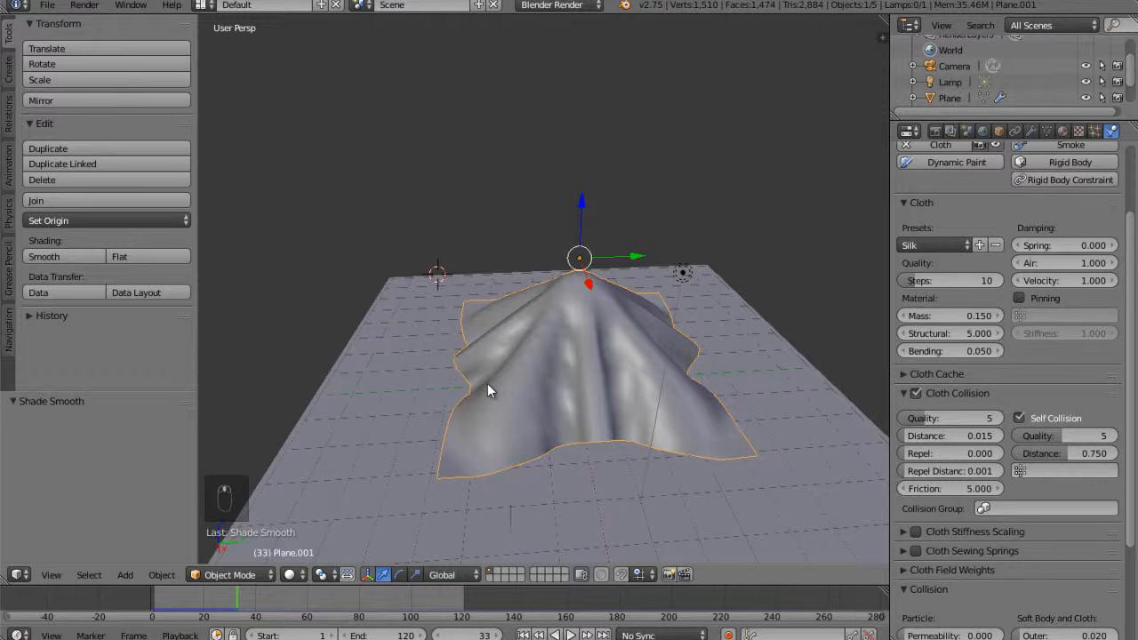
Apply the Cotton preset to the draped plane's cloth settings
middle_drag(540, 427, 493, 402)
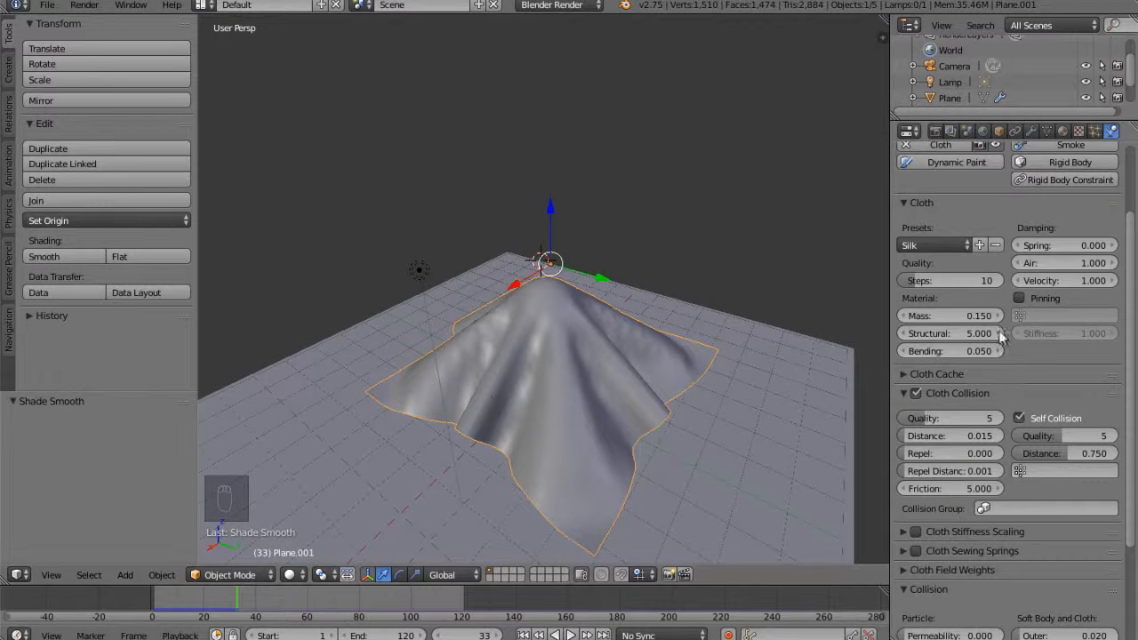
click(929, 246)
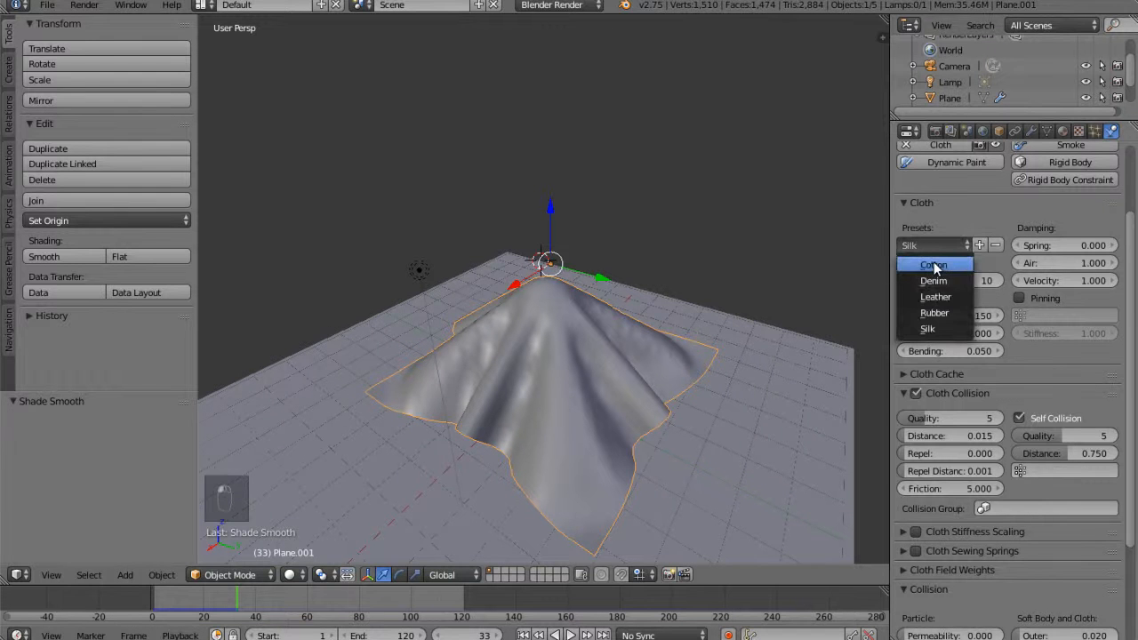
click(933, 265)
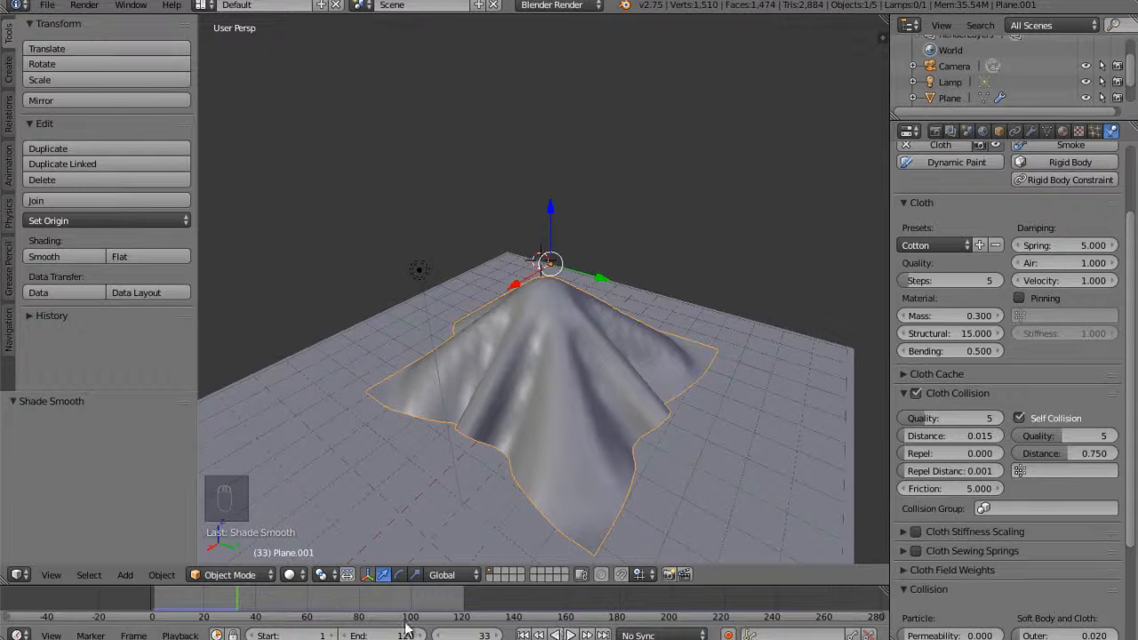
Replay the Cotton cloth simulation, stop it at frame 47, and examine the draped folds from several angles
click(460, 604)
key(alt+a)
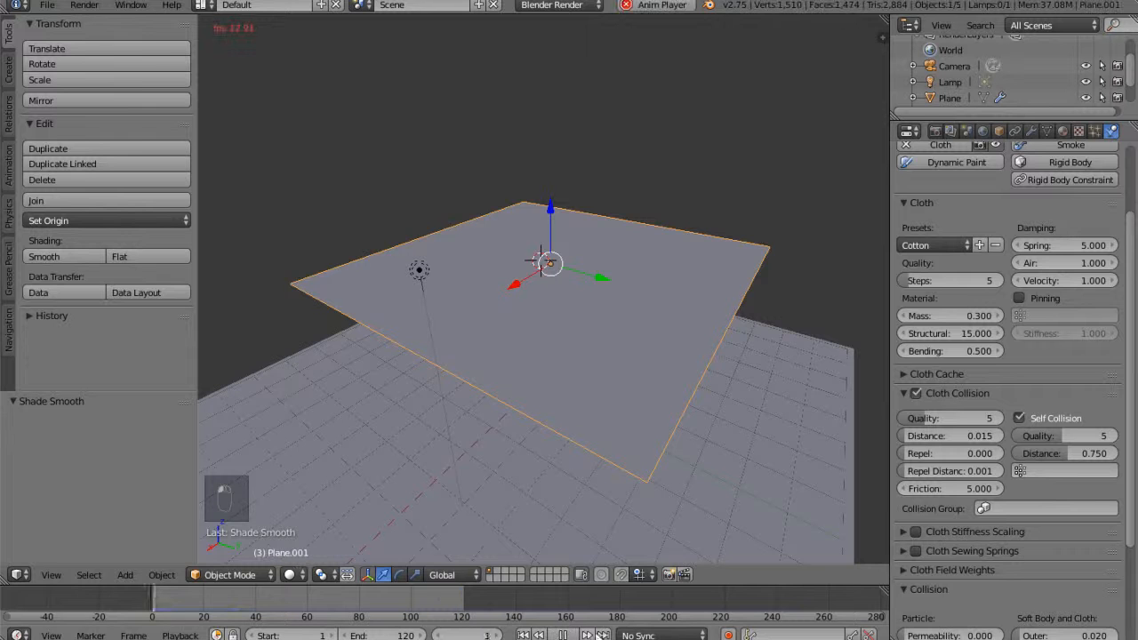
middle_drag(703, 440, 713, 397)
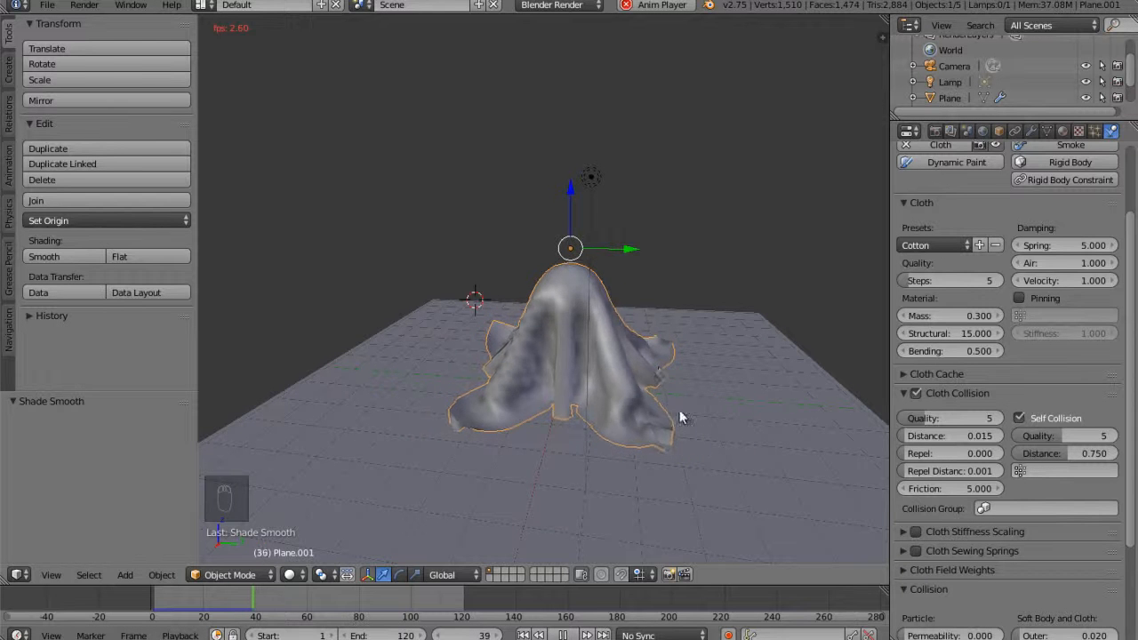
middle_drag(617, 384, 657, 334)
key(alt+a)
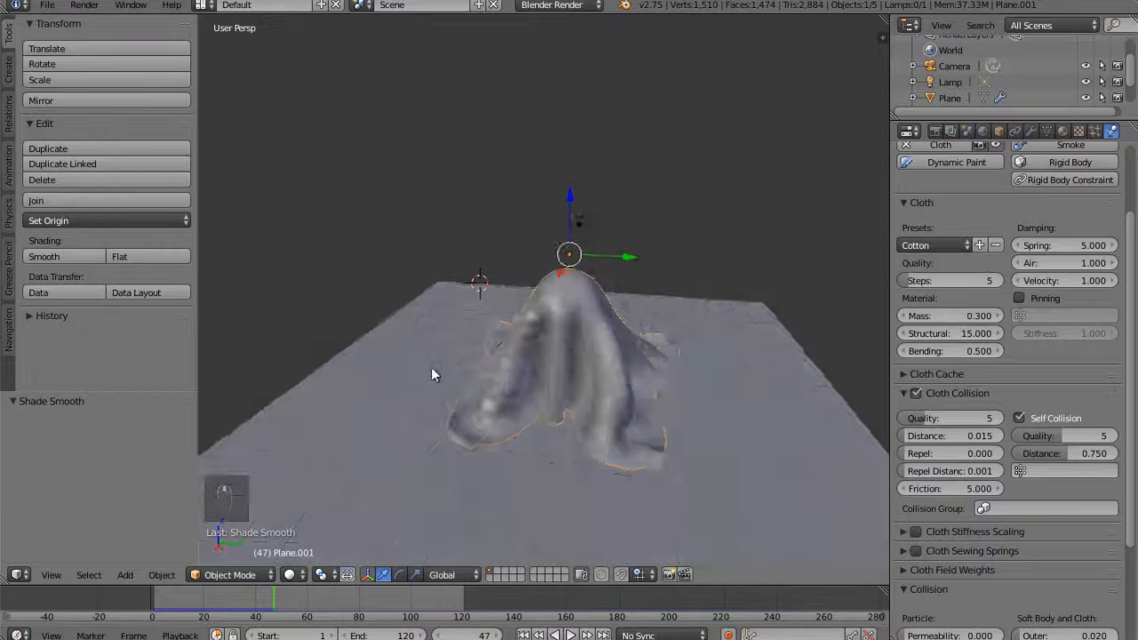
scroll(432, 368, up, 7)
scroll(573, 330, down, 8)
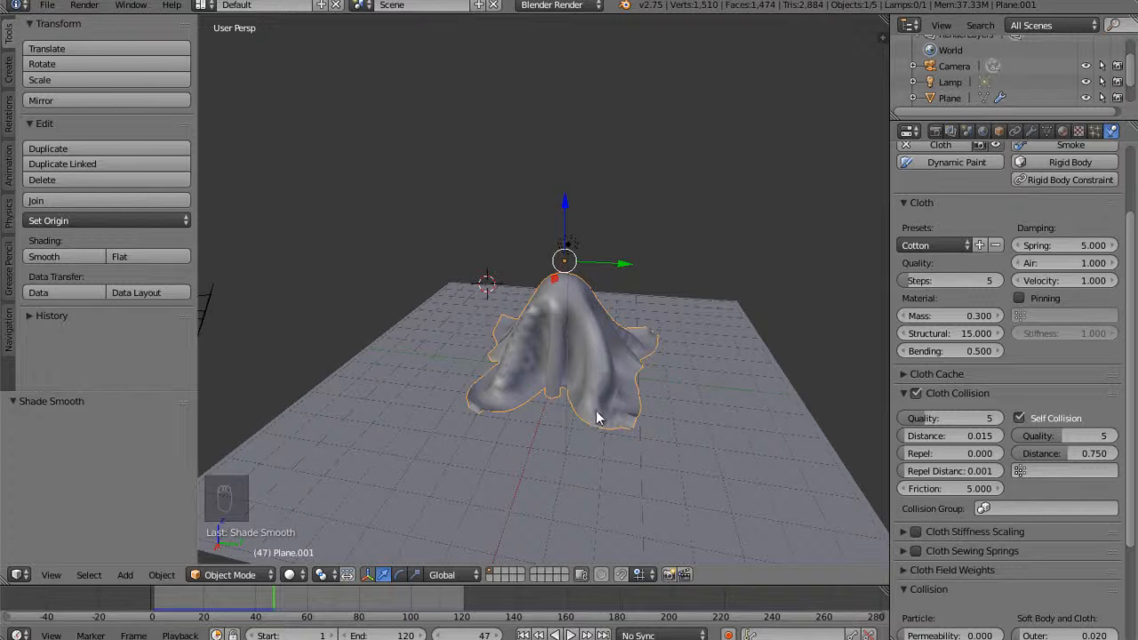
middle_drag(620, 361, 613, 442)
scroll(613, 442, up, 3)
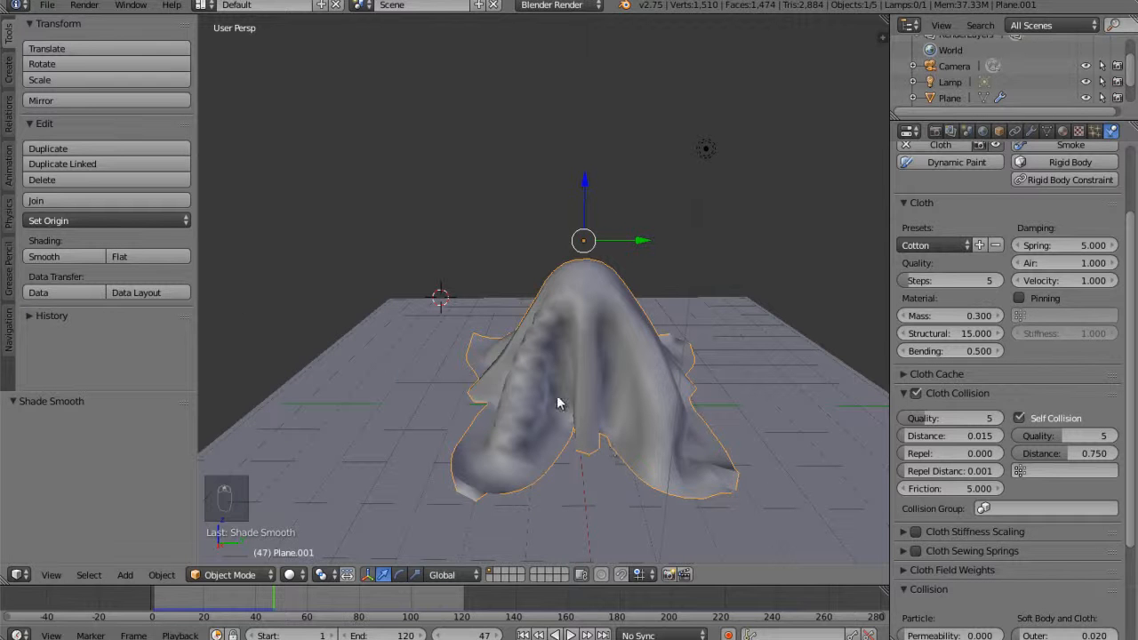
At frame 114, subdivide the cloth plane's entire mesh with 2 cuts, then replay the simulation in Object Mode
click(448, 606)
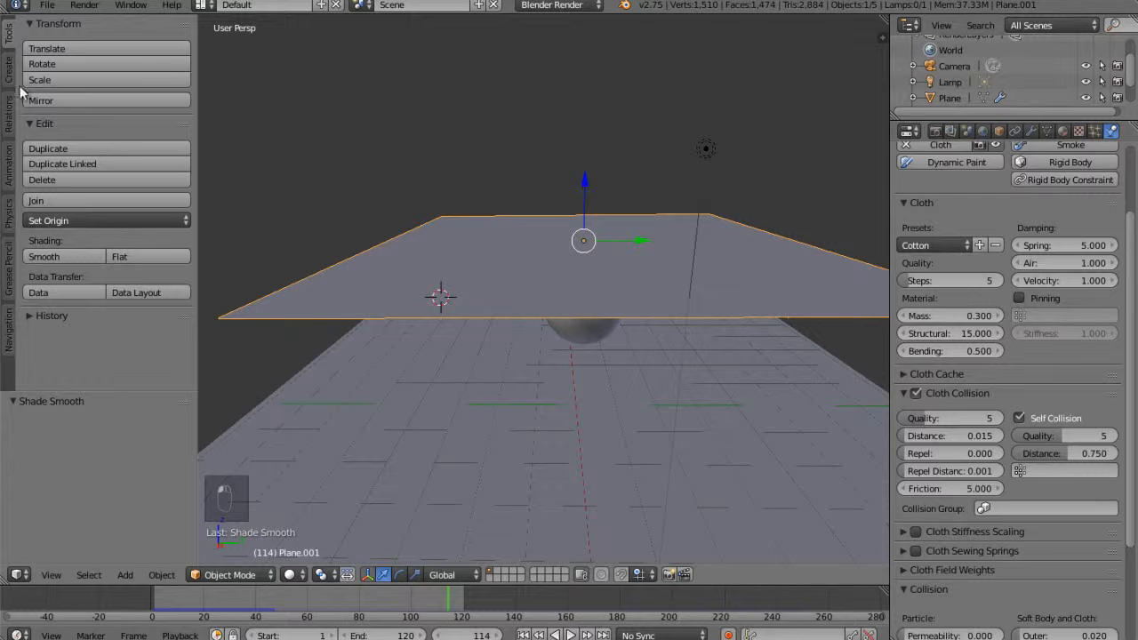
key(Tab)
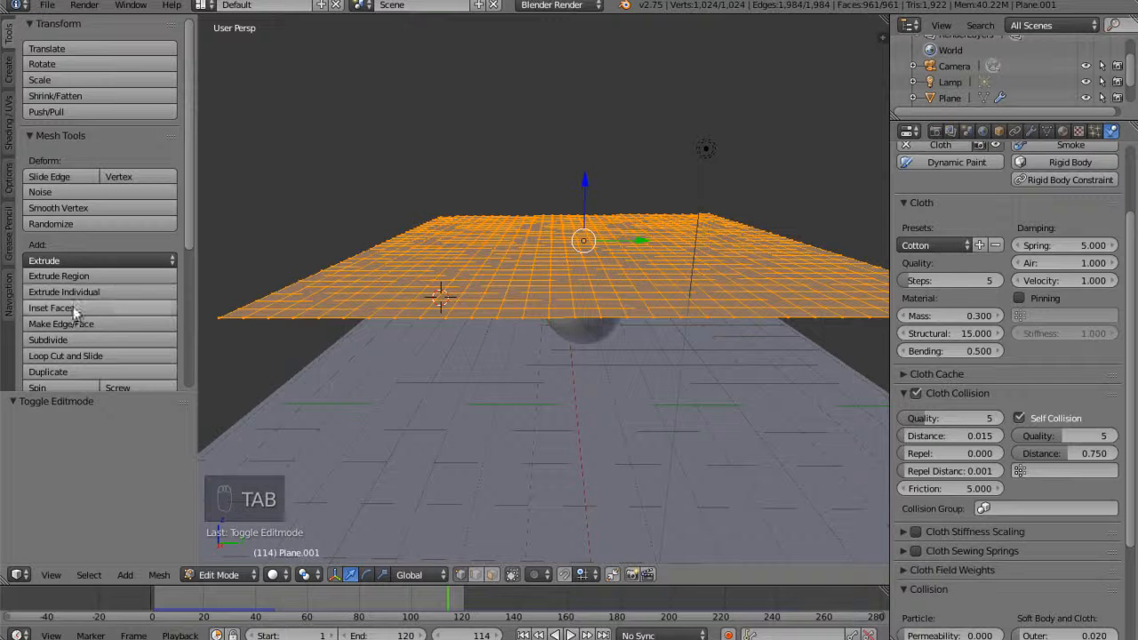
click(49, 340)
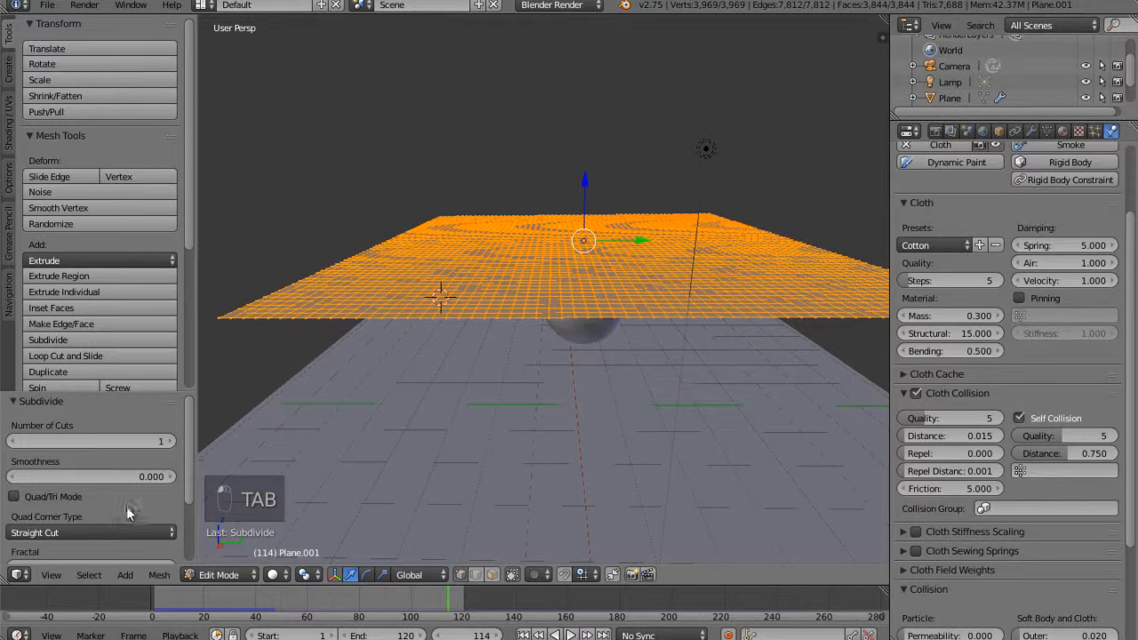
click(172, 443)
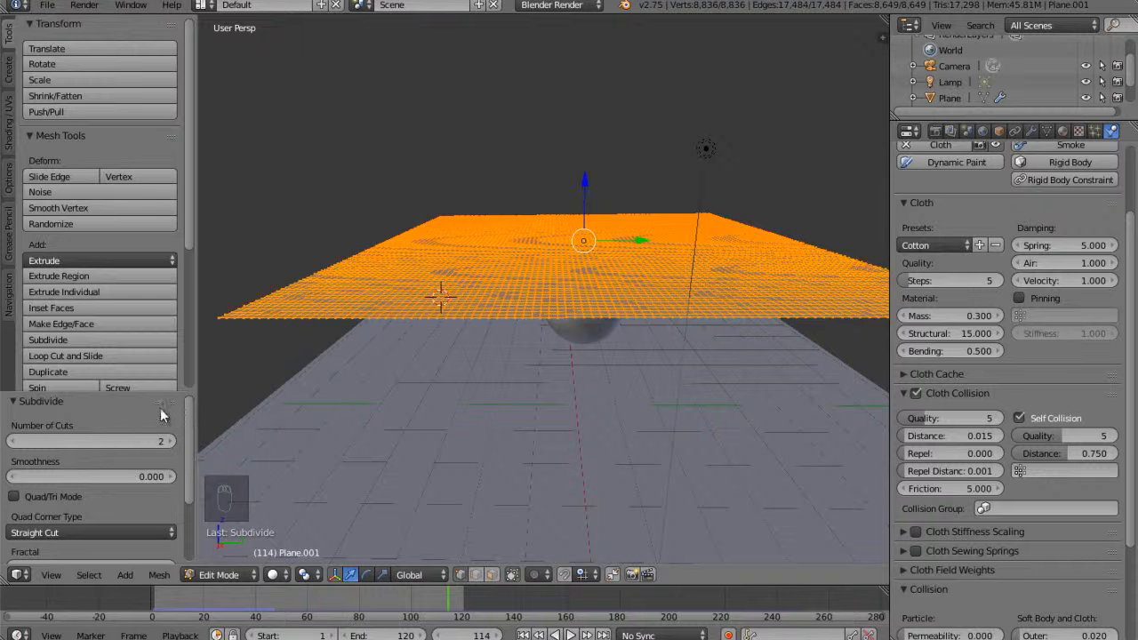
key(Return)
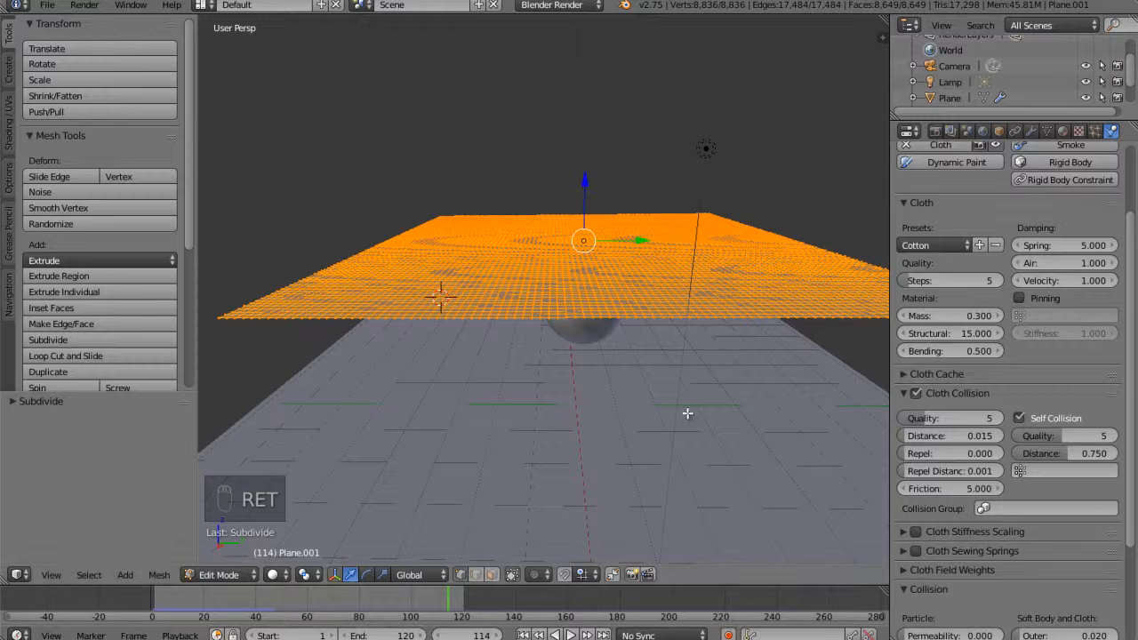
scroll(626, 420, down, 2)
key(Tab)
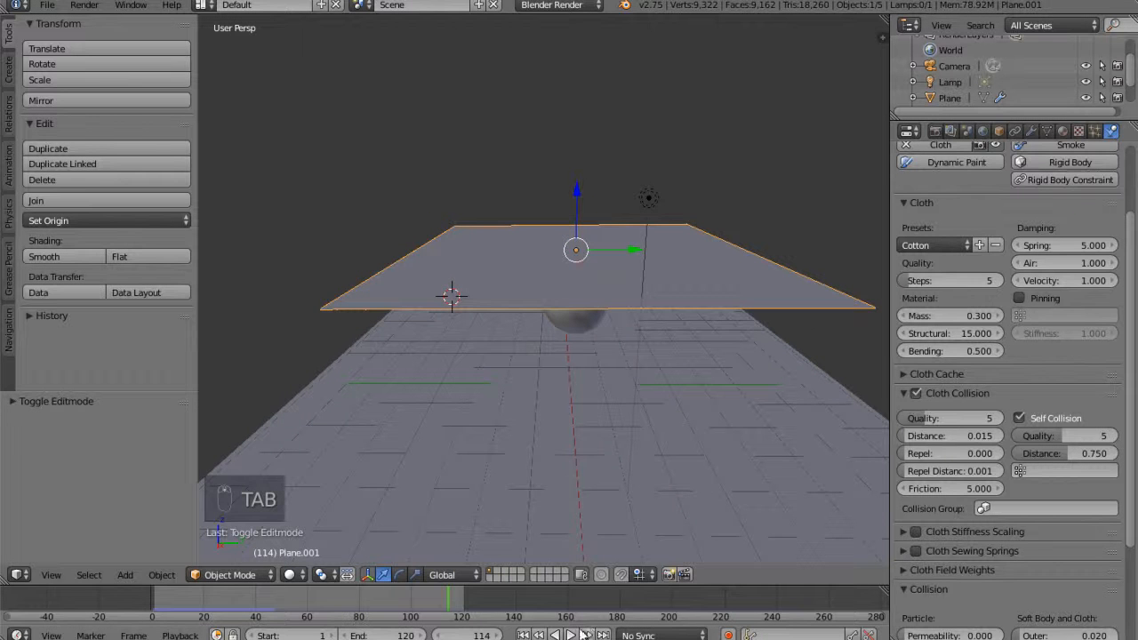
click(574, 635)
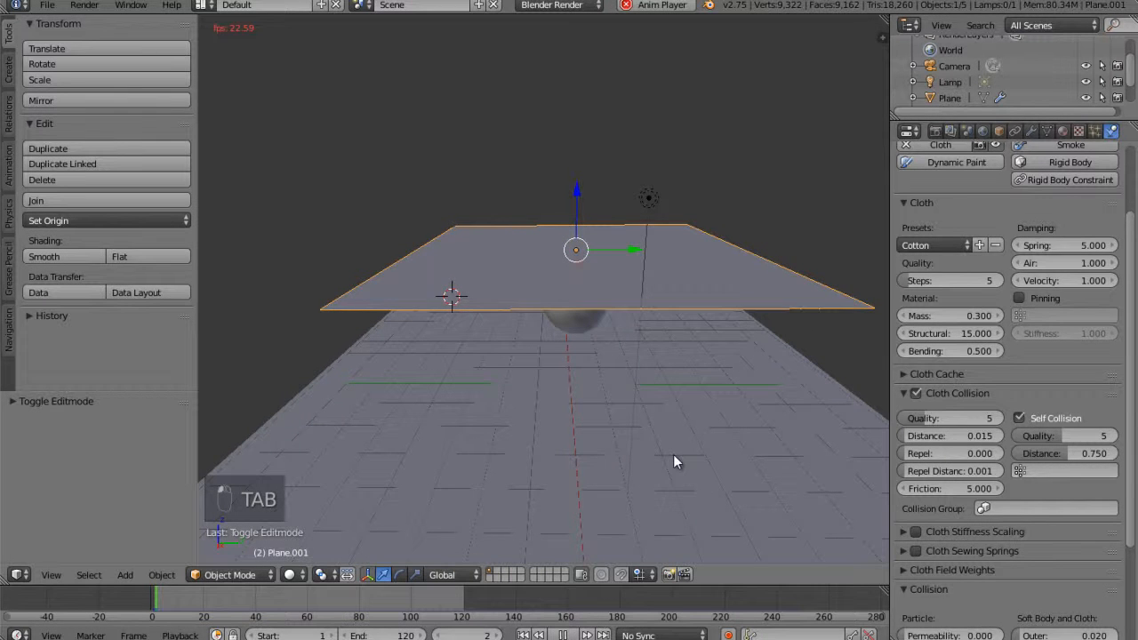